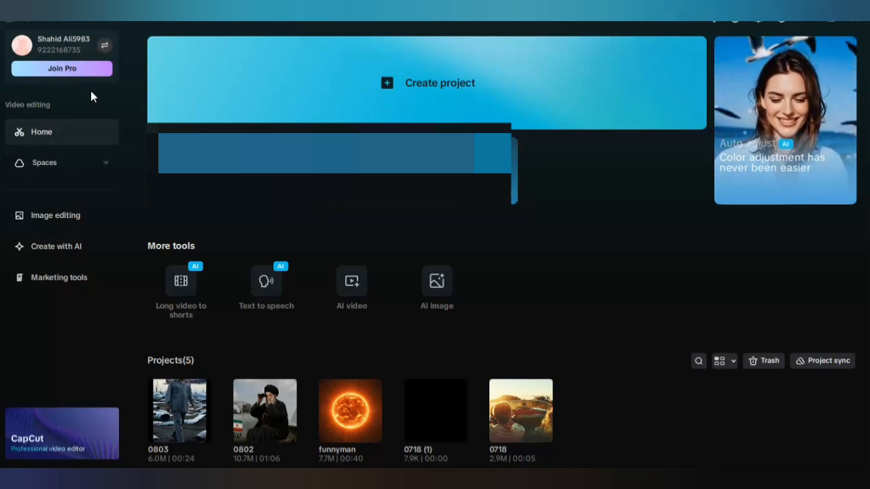
# Open the AI video maker and start a new Instant AI video.
pyautogui.click(202, 107)
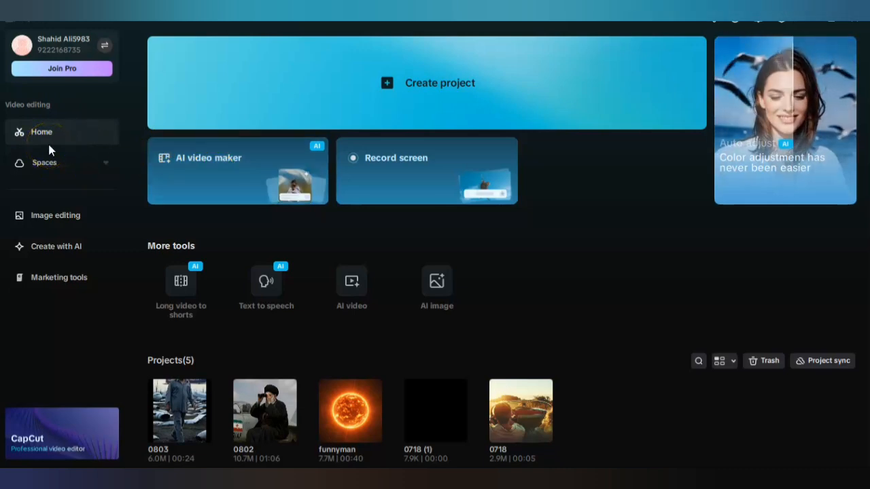
pyautogui.click(183, 170)
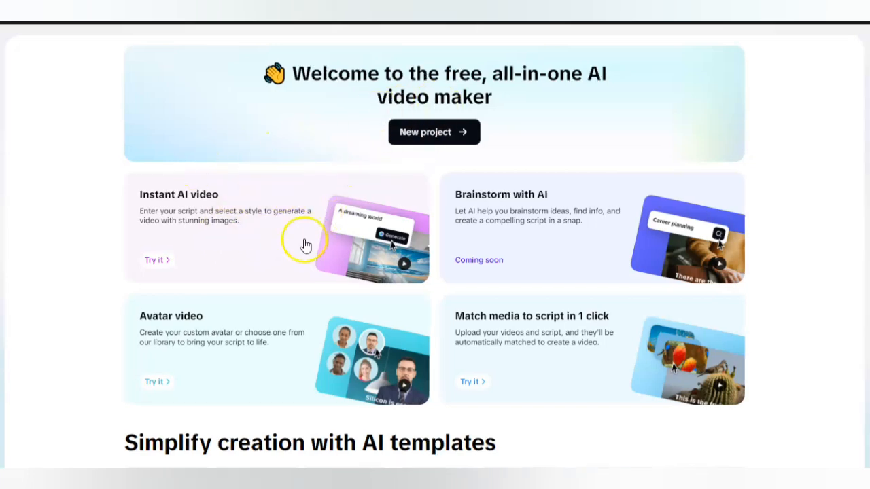
pyautogui.click(412, 129)
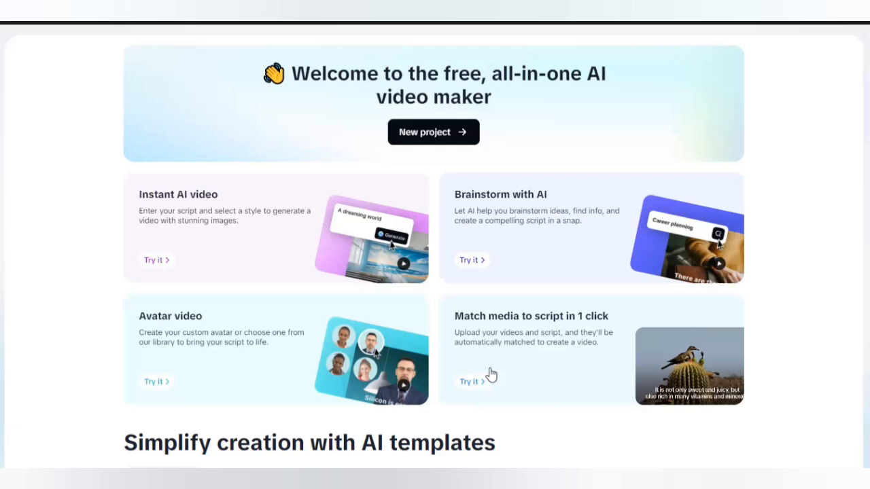
pyautogui.click(471, 381)
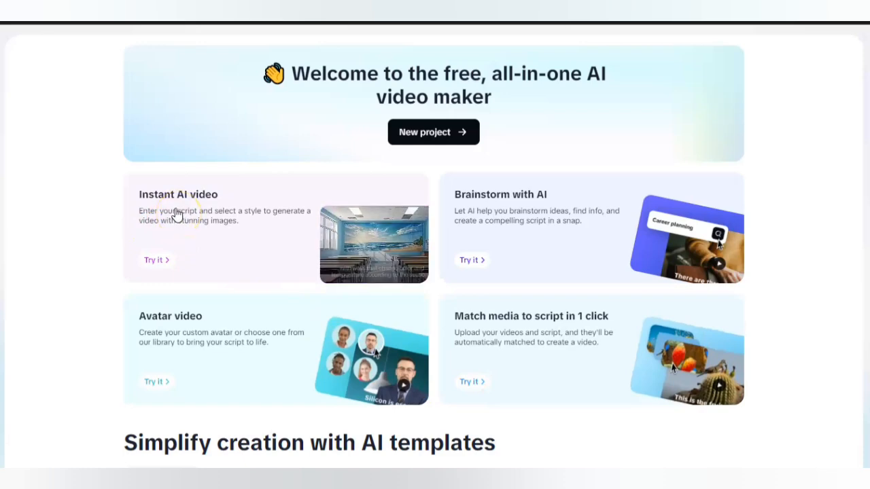
pyautogui.click(170, 244)
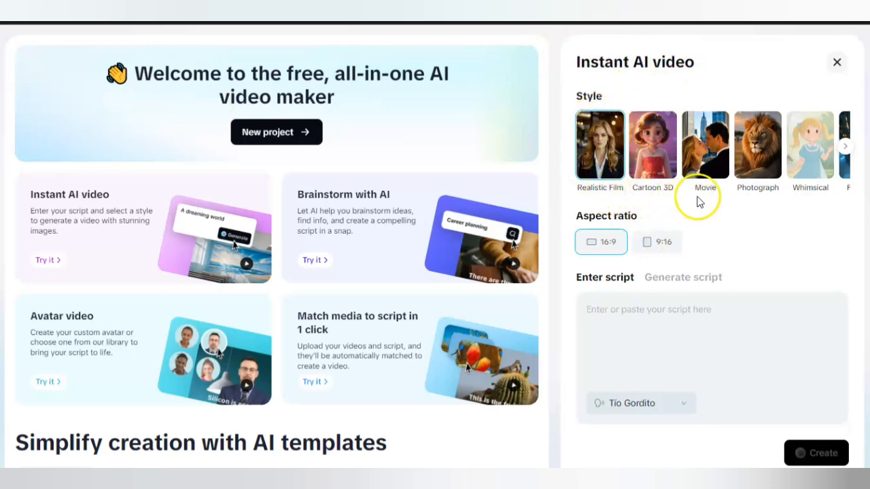
# Look through the available video styles and set the aspect ratio to 16:9.
pyautogui.click(846, 149)
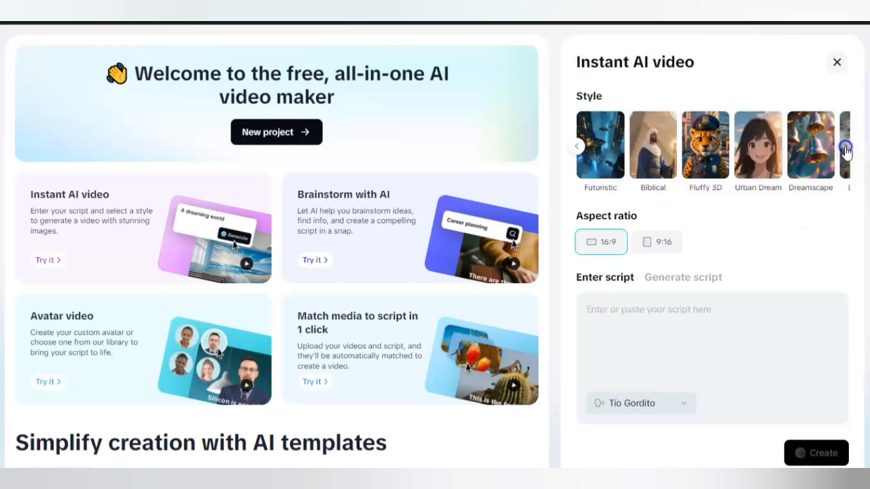
pyautogui.click(845, 148)
pyautogui.click(846, 148)
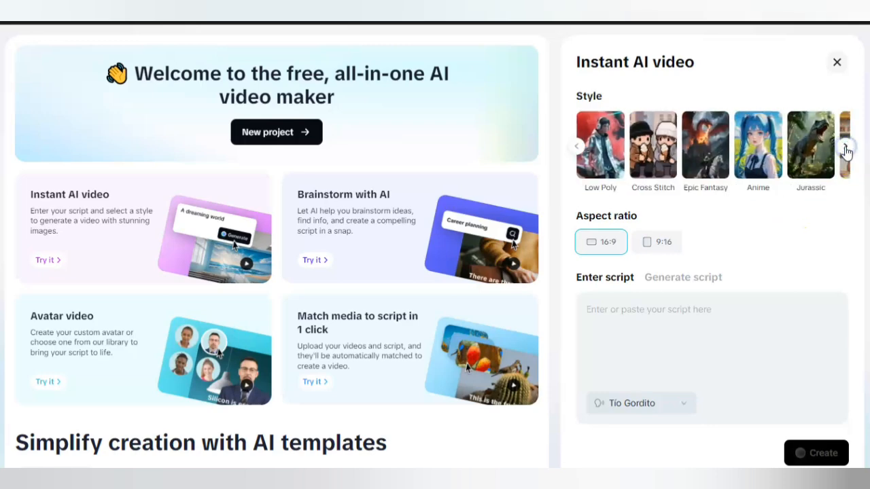
pyautogui.click(576, 146)
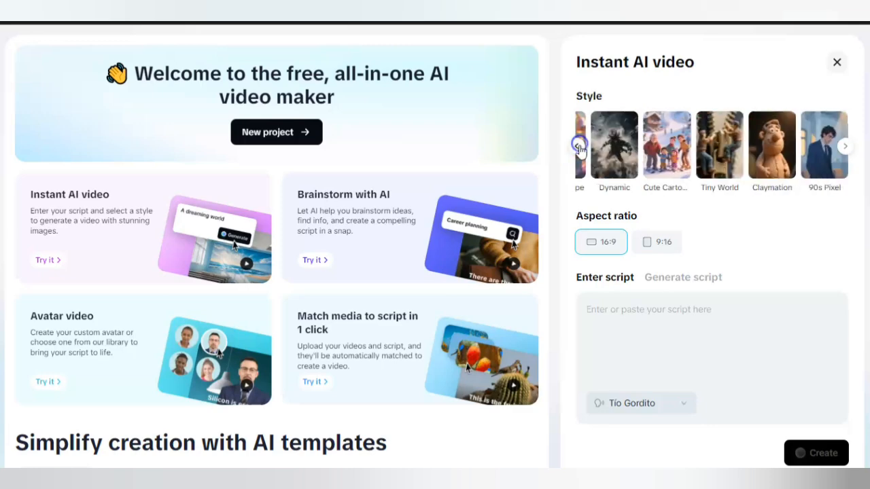
pyautogui.click(578, 149)
pyautogui.click(578, 148)
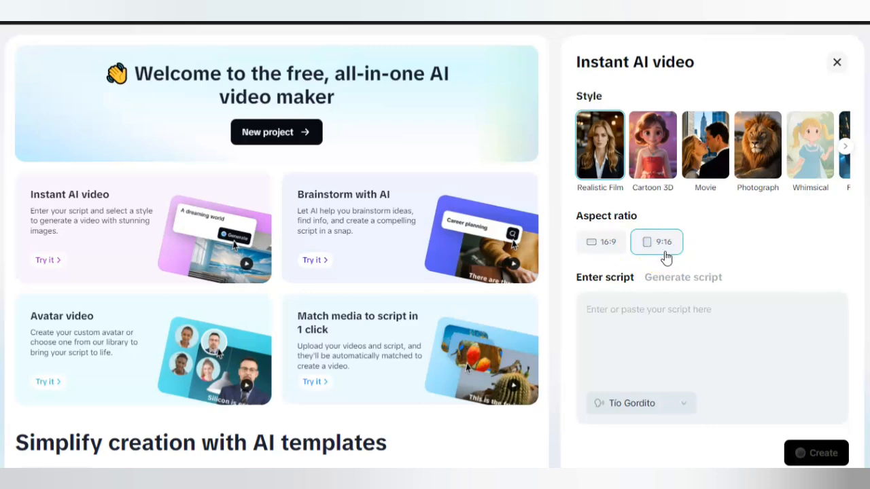
pyautogui.click(605, 248)
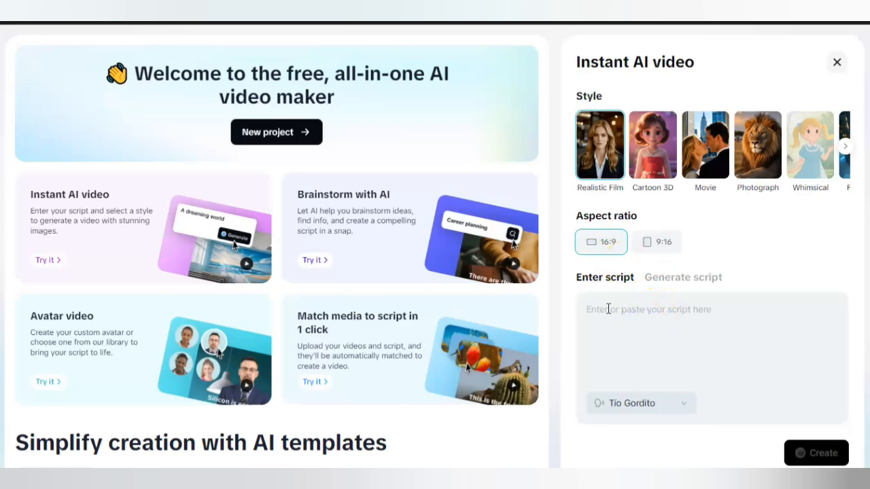
# Compare the Enter script and Generate script modes and examine the available durations and voices.
pyautogui.click(683, 277)
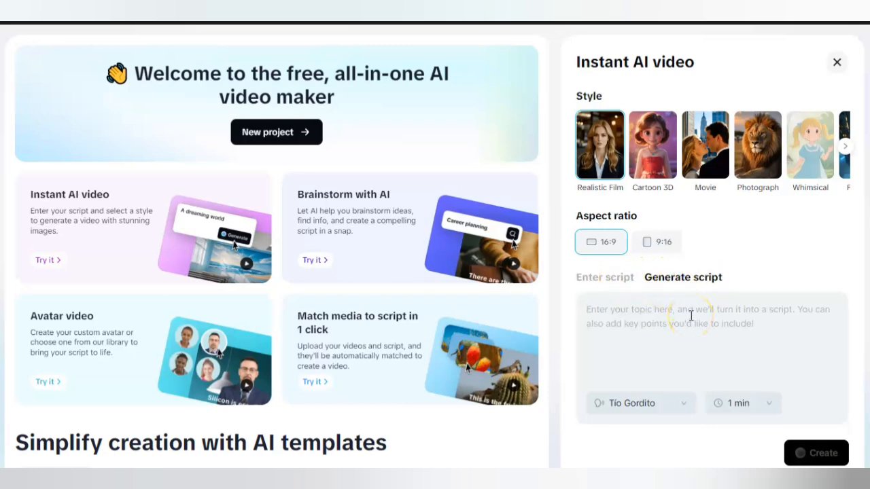
pyautogui.click(611, 285)
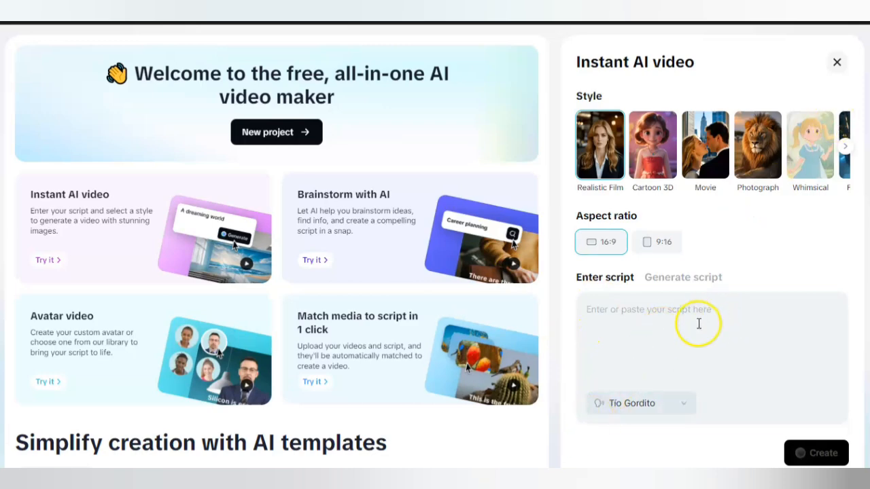
pyautogui.click(670, 280)
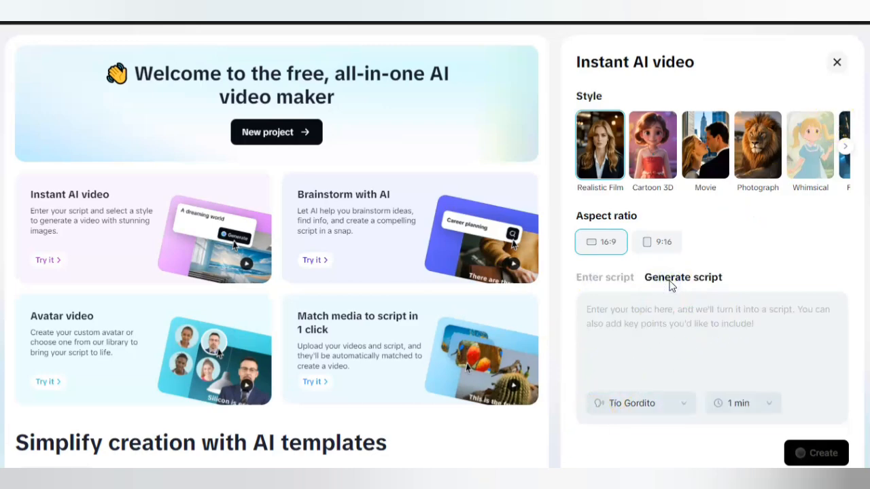
pyautogui.click(654, 321)
pyautogui.click(763, 415)
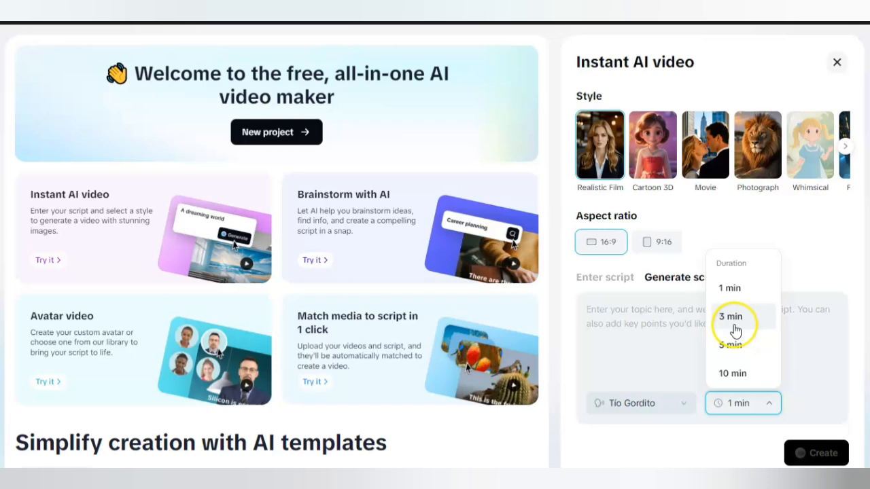
pyautogui.click(679, 413)
pyautogui.click(680, 413)
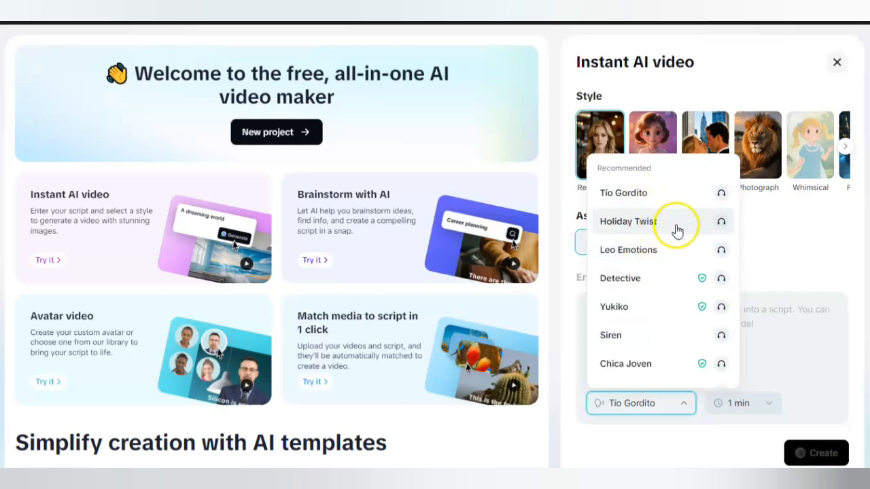
pyautogui.click(774, 343)
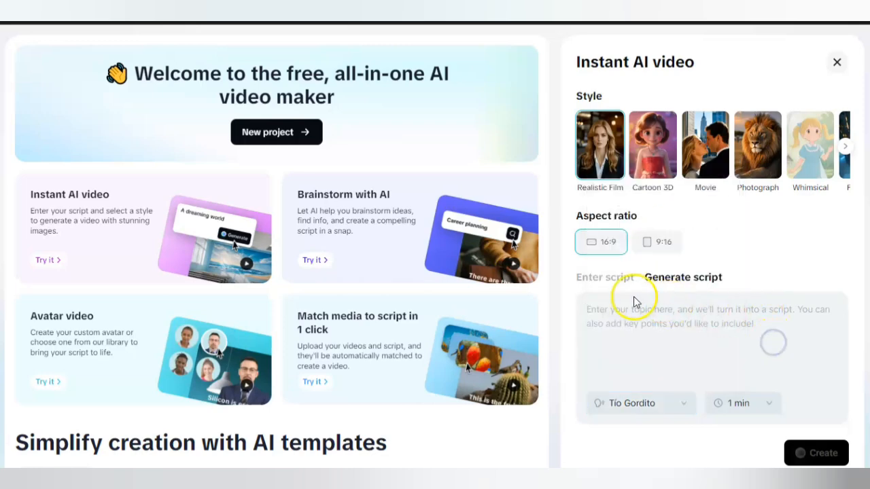
# Copy the script about colorizing old black and white photos from the messaging app and paste it as the Instant AI video's own script.
pyautogui.click(602, 281)
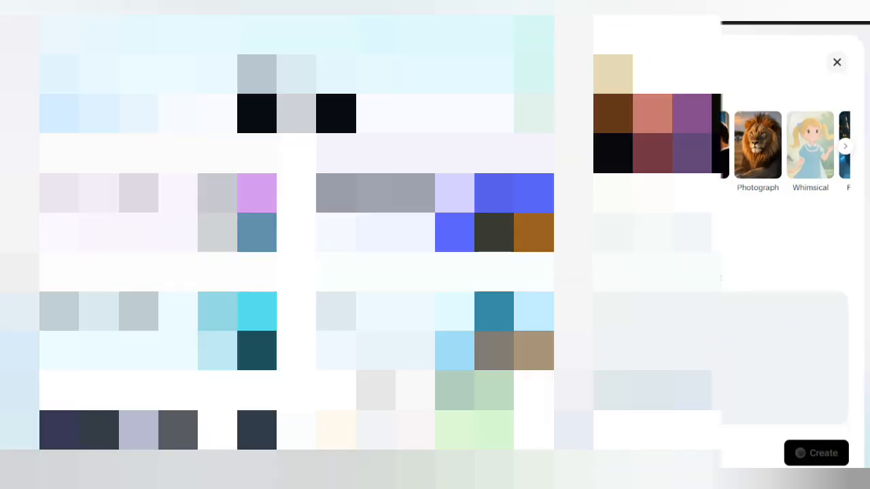
pyautogui.click(416, 481)
pyautogui.rightClick(559, 354)
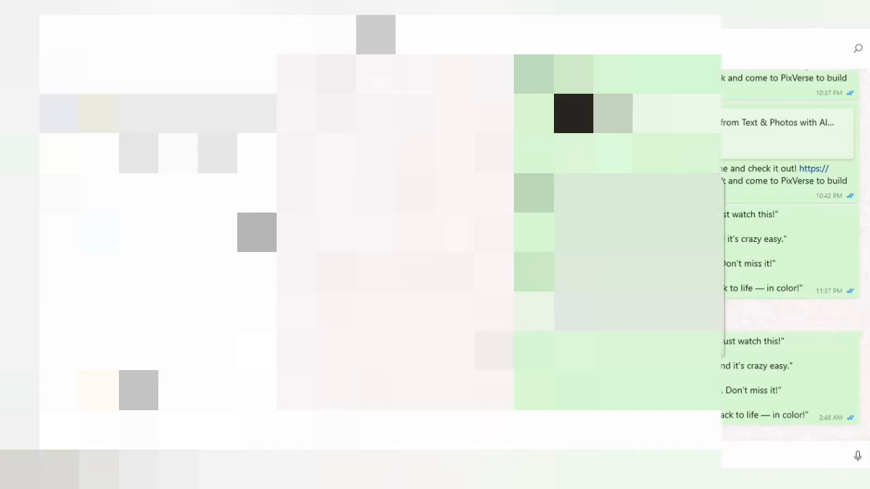
pyautogui.click(598, 178)
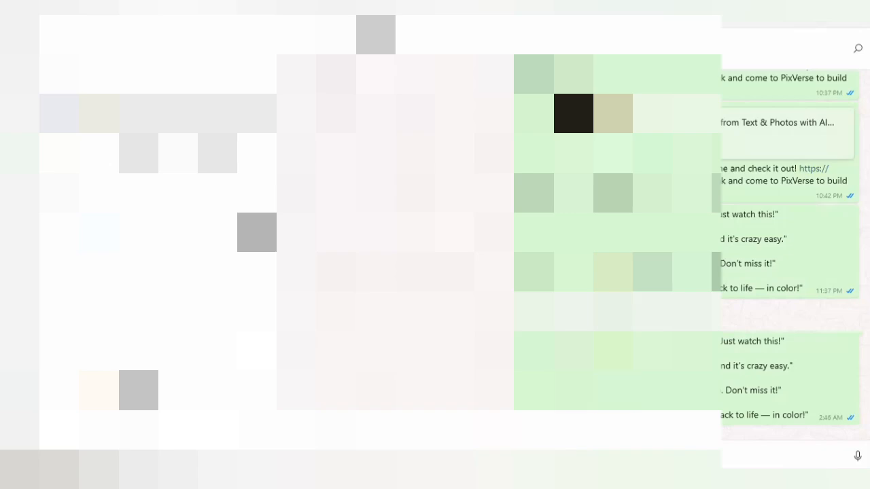
pyautogui.moveTo(652, 480)
pyautogui.click(680, 401)
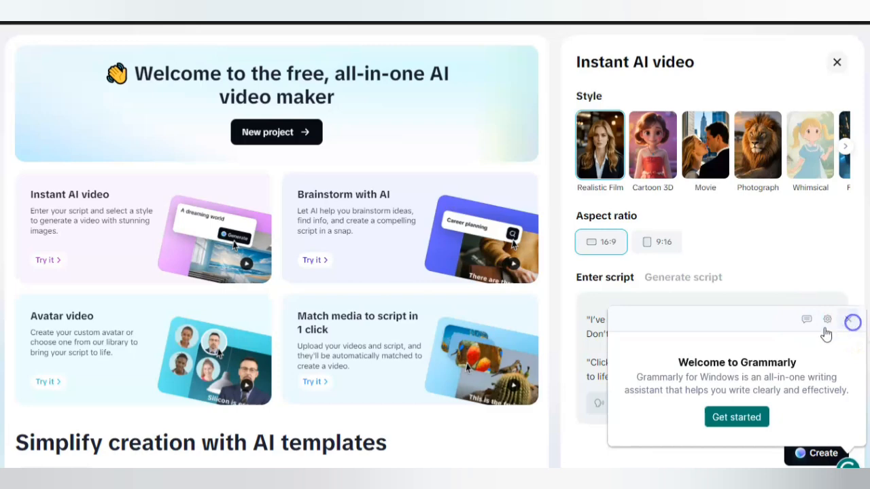
pyautogui.click(849, 320)
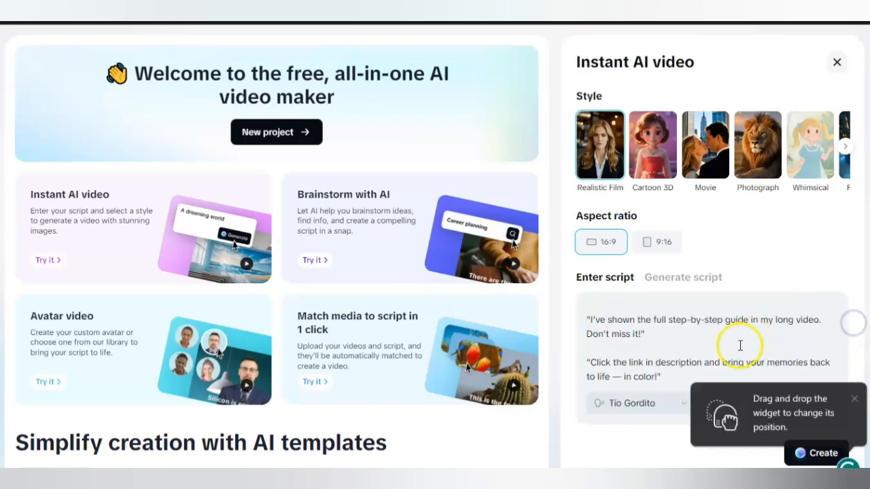
# Choose the Leo Emotions voice and generate the video from the script.
pyautogui.click(676, 406)
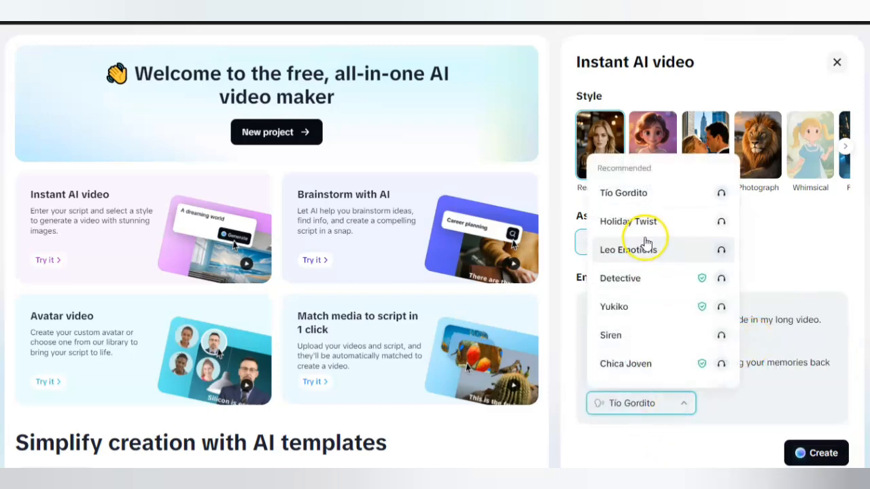
pyautogui.click(642, 255)
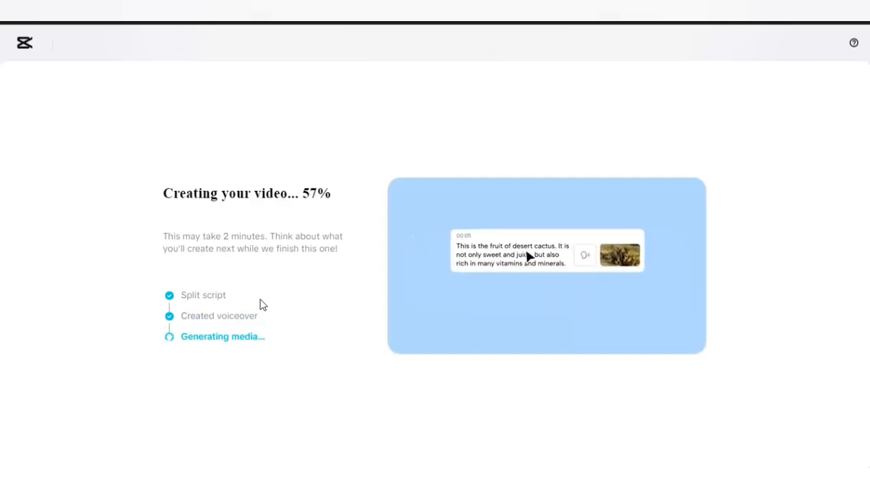
pyautogui.click(284, 275)
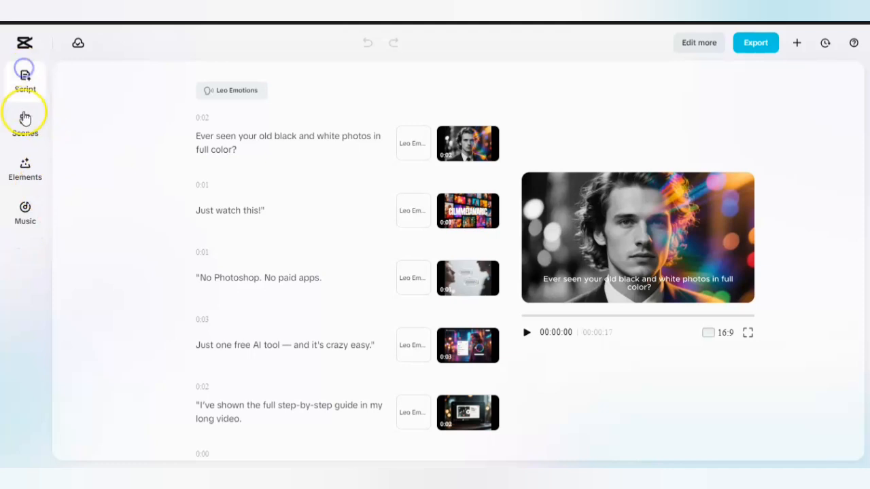
# Examine the Create script options, including Topic, Key points, Duration, Mimic writing style and More requirements.
pyautogui.click(25, 122)
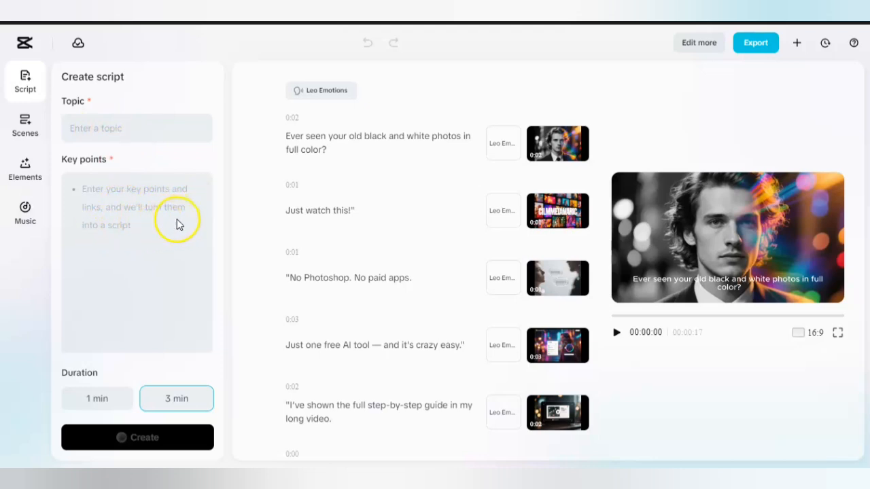
pyautogui.scroll(-2, 144, 315)
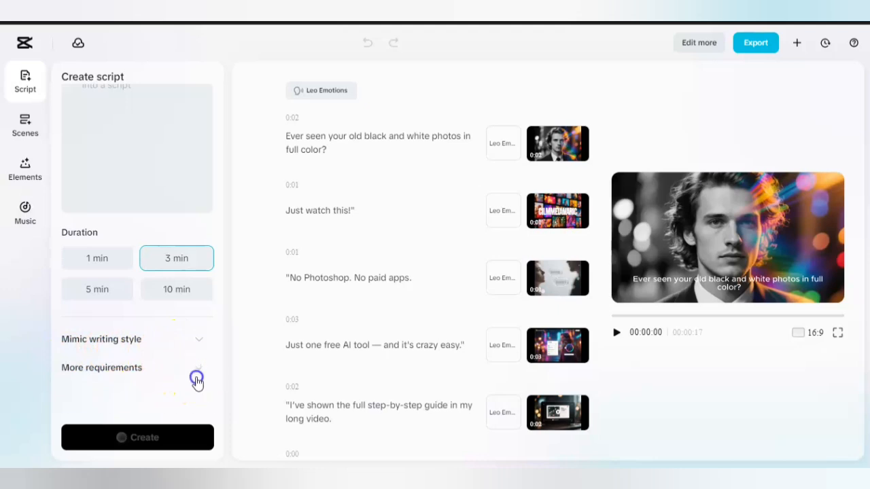
pyautogui.click(197, 372)
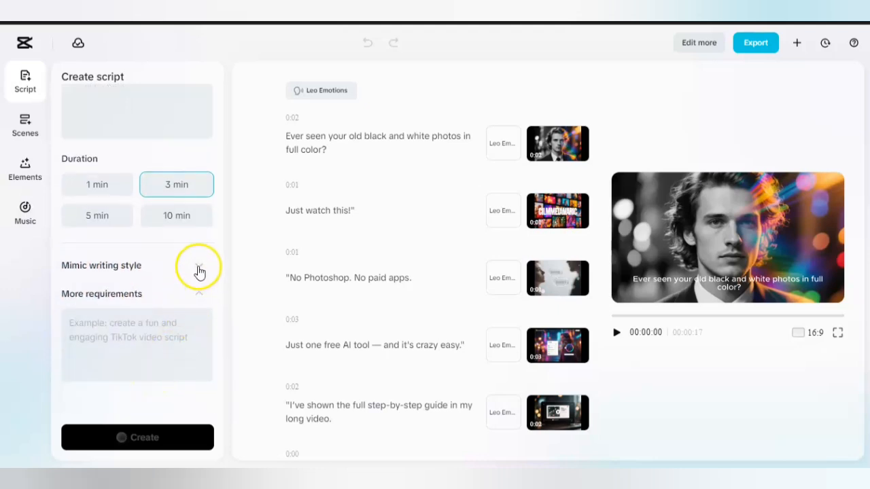
pyautogui.click(198, 268)
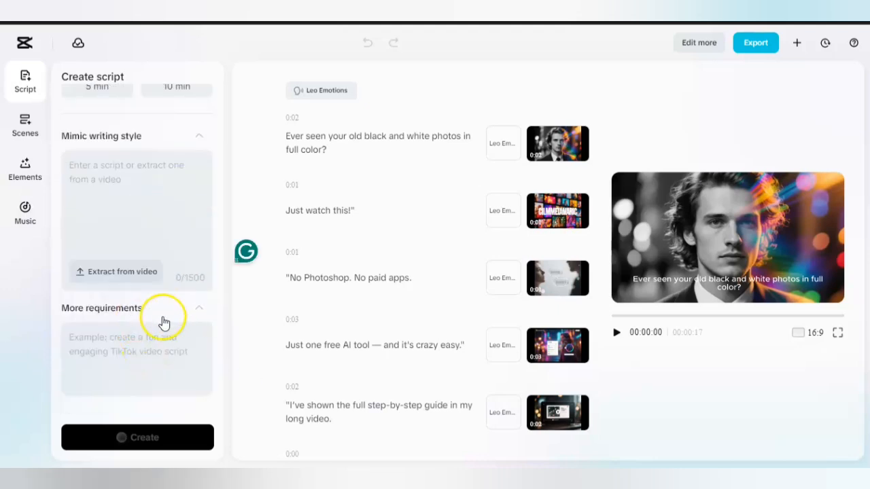
pyautogui.scroll(2, 160, 321)
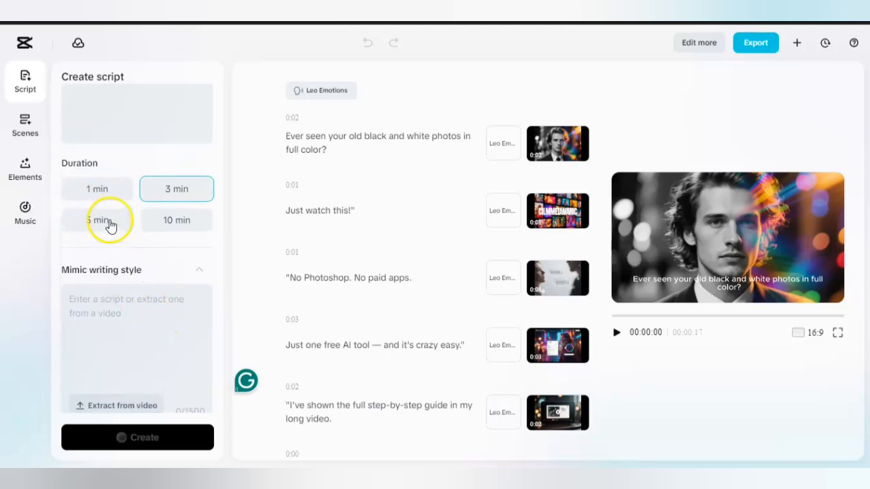
pyautogui.scroll(3, 105, 223)
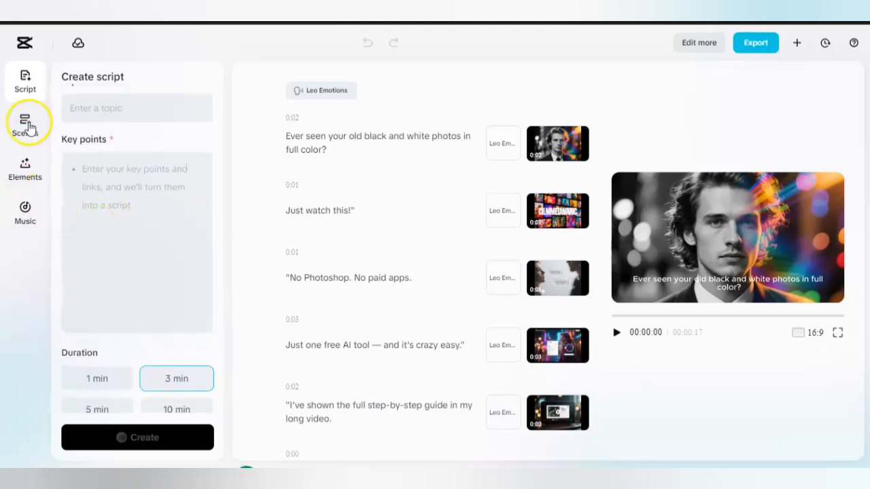
# Open the Scenes settings and look through the recommended voiceover avatars.
pyautogui.click(27, 125)
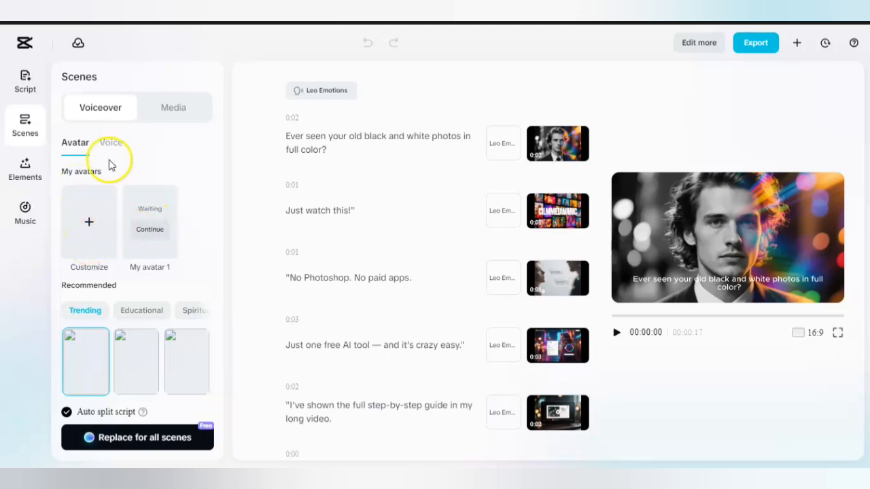
pyautogui.scroll(-1, 146, 272)
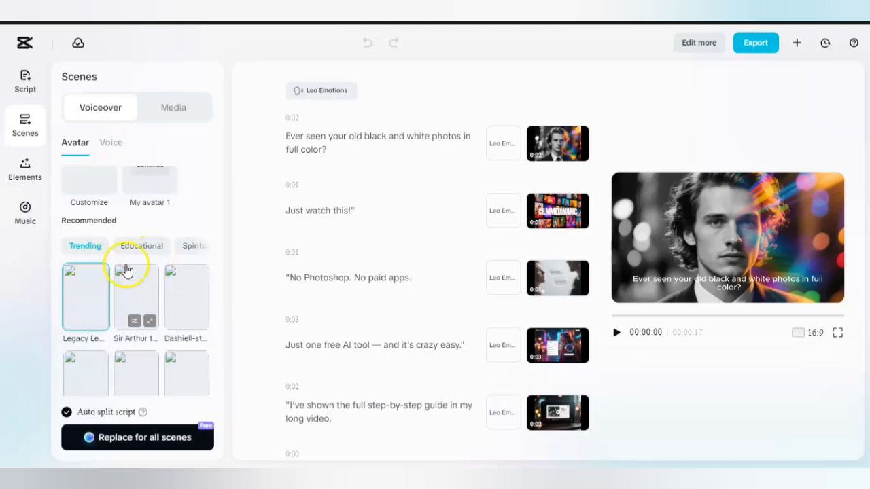
pyautogui.scroll(-3, 129, 275)
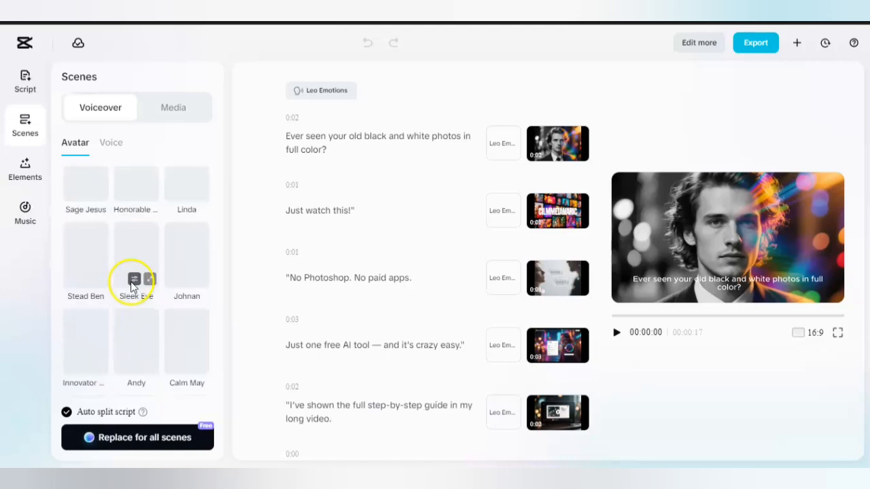
pyautogui.scroll(5, 132, 282)
pyautogui.scroll(-5, 130, 285)
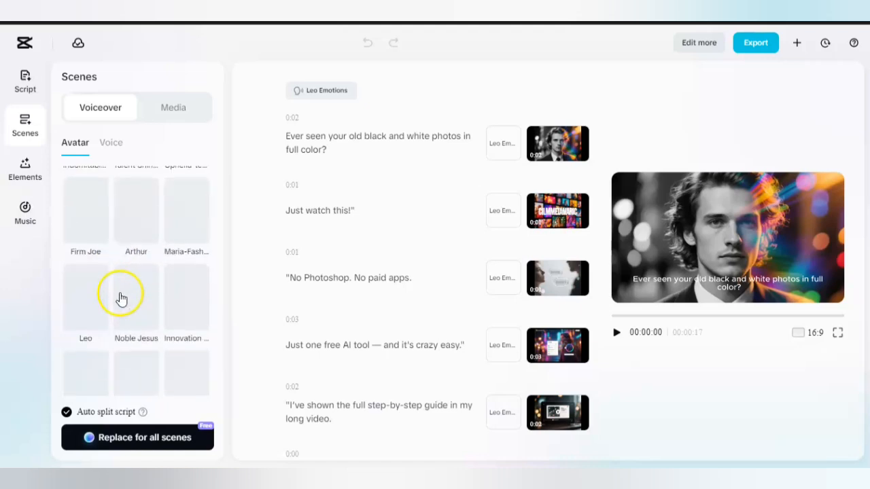
# Browse further through the Trending avatars and review the My avatars options for the scene voiceover.
pyautogui.scroll(5, 121, 299)
pyautogui.scroll(-6, 121, 300)
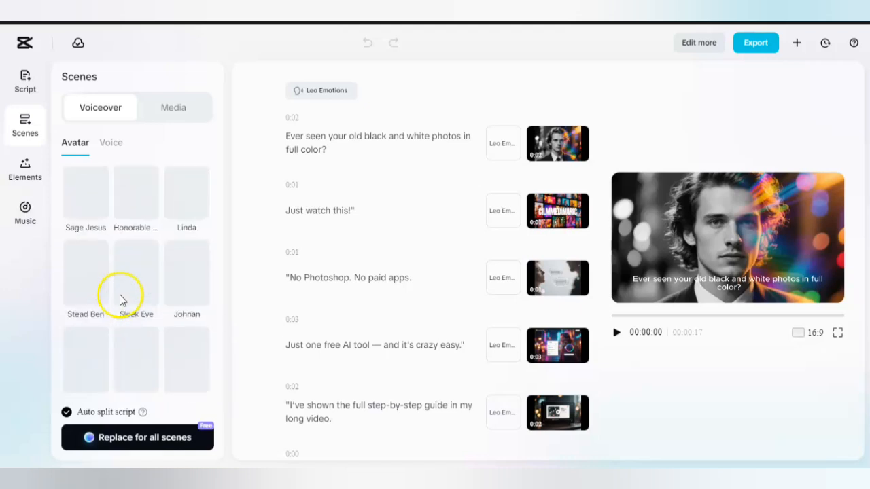
pyautogui.scroll(1, 121, 299)
pyautogui.scroll(5, 121, 299)
pyautogui.scroll(-5, 121, 299)
pyautogui.scroll(-2, 121, 299)
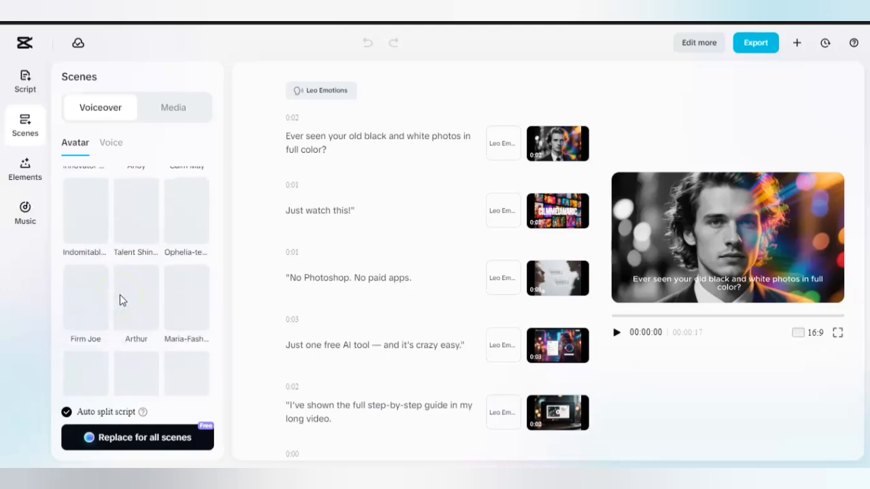
pyautogui.scroll(2, 121, 299)
pyautogui.scroll(5, 121, 301)
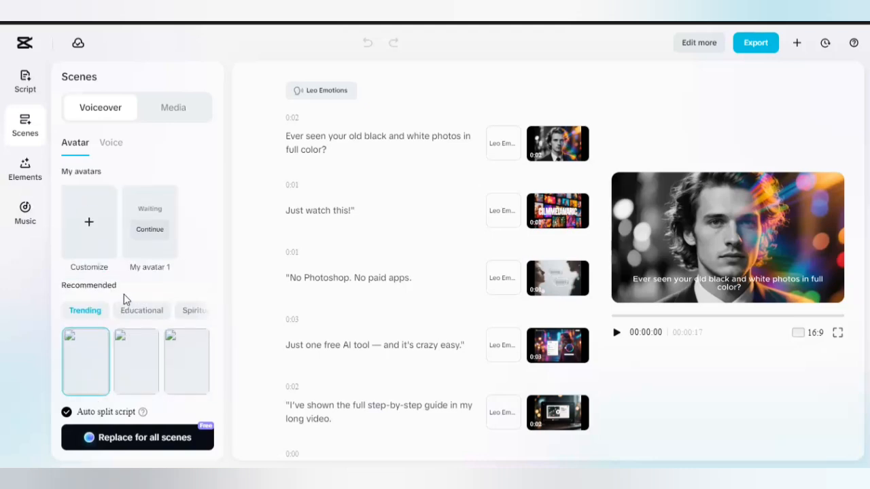
pyautogui.scroll(-4, 125, 299)
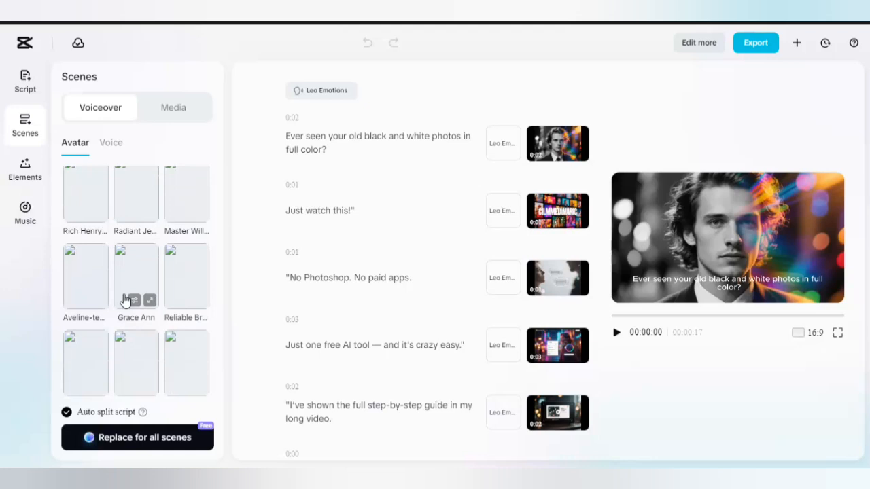
pyautogui.scroll(4, 124, 300)
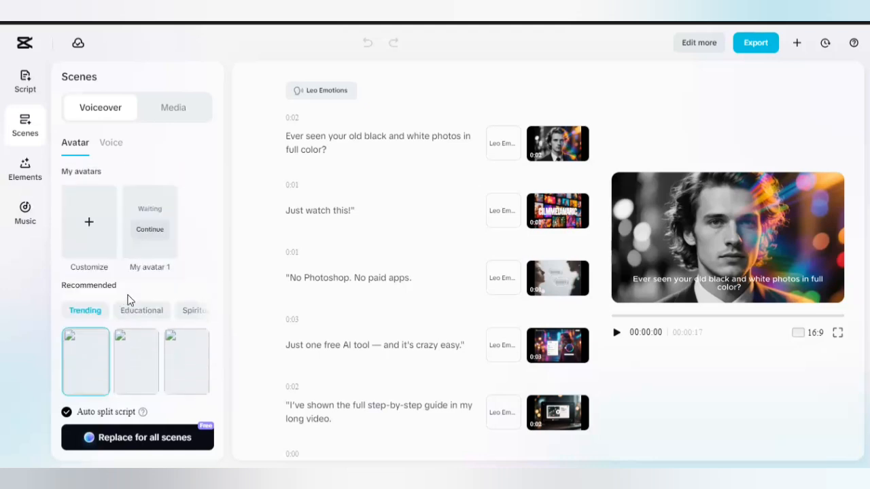
pyautogui.scroll(-5, 145, 326)
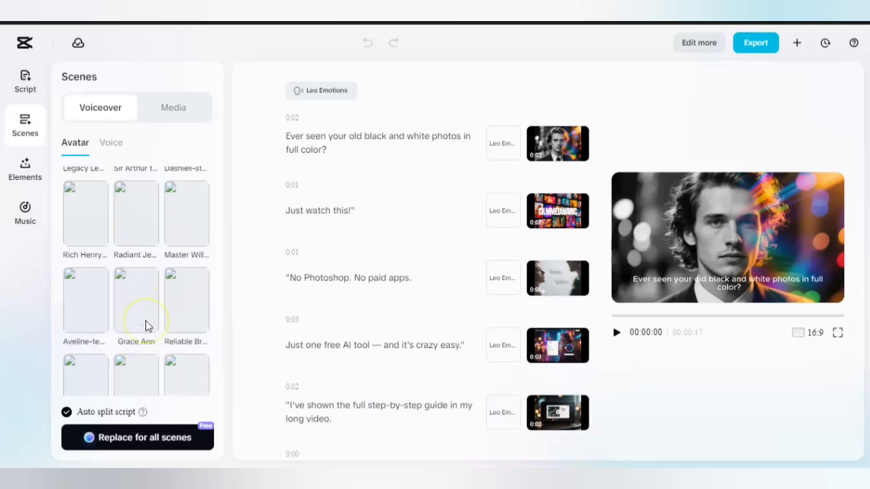
pyautogui.scroll(5, 145, 326)
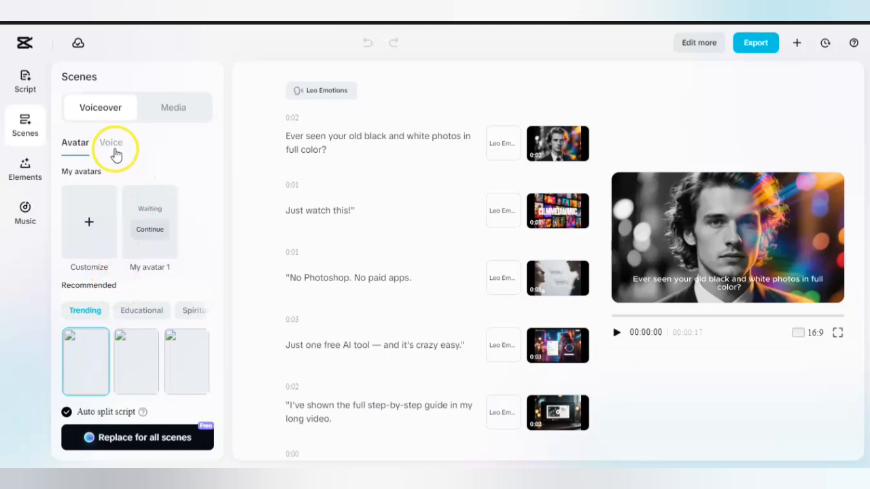
# Review the recommended Trending voices for the voiceover and the media generation and matching options for the scenes.
pyautogui.click(112, 145)
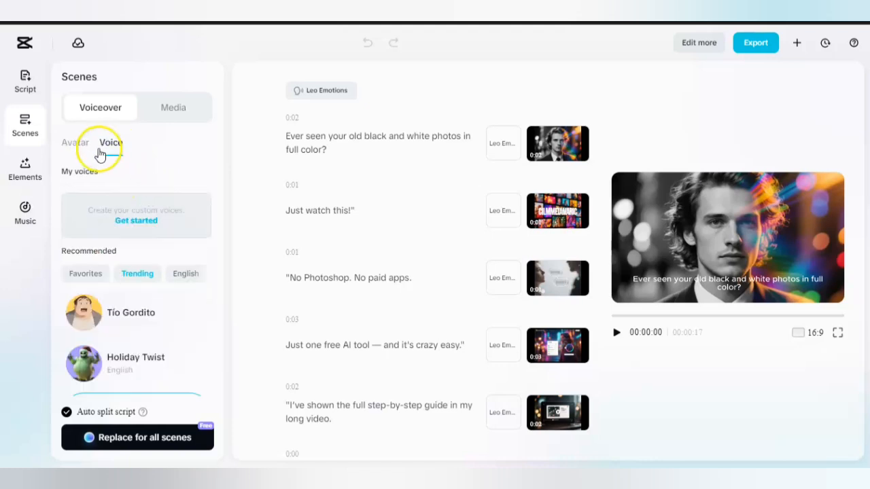
pyautogui.scroll(-3, 116, 312)
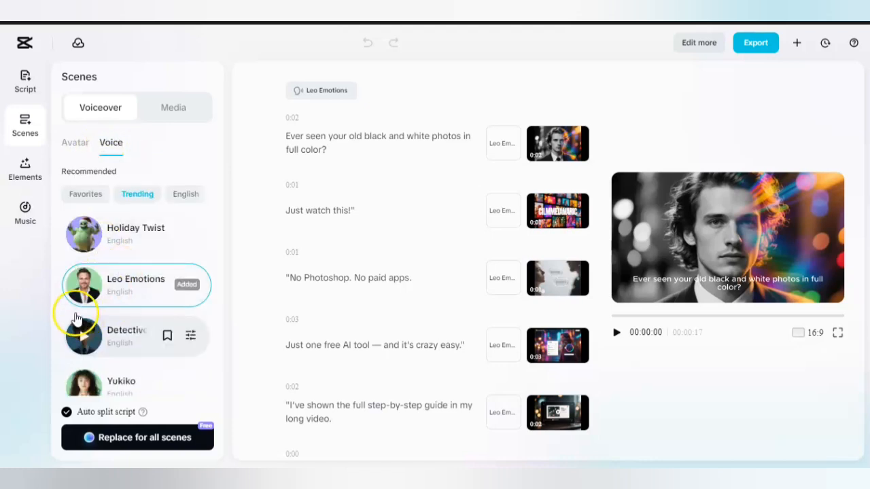
pyautogui.scroll(-3, 102, 373)
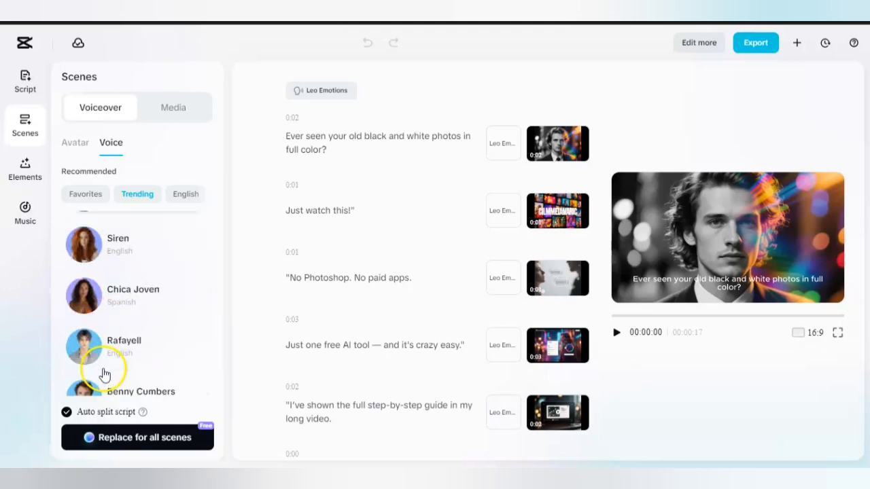
pyautogui.scroll(6, 119, 312)
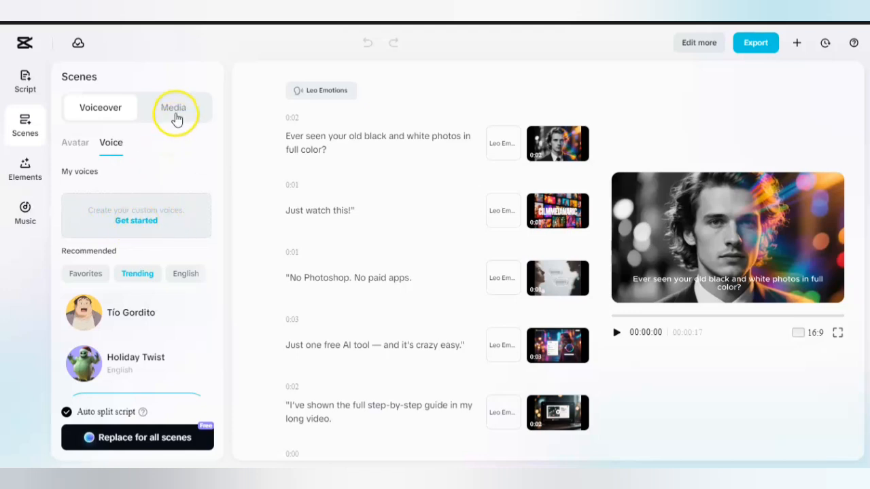
pyautogui.click(175, 111)
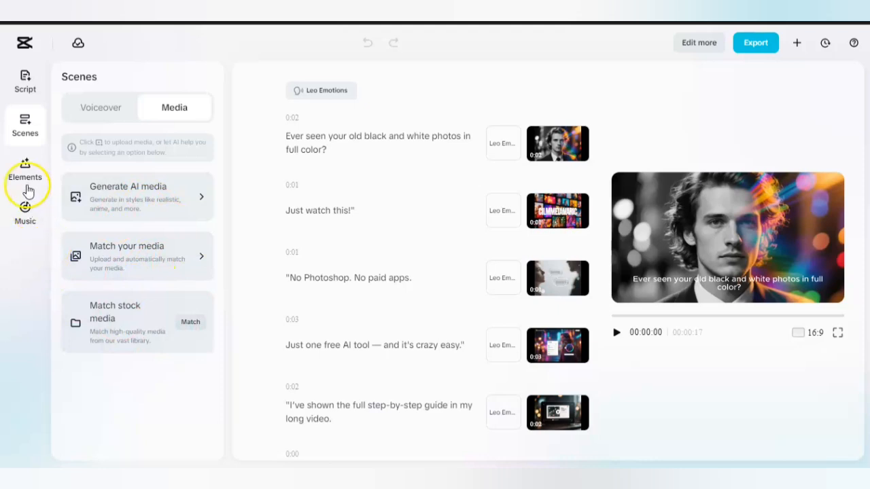
# Examine the Elements options, including AI edit and the available caption templates.
pyautogui.click(24, 174)
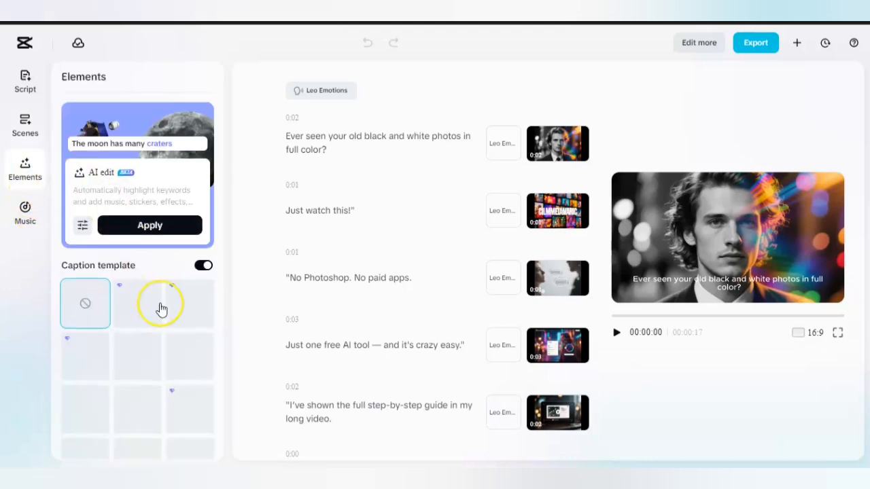
pyautogui.scroll(-5, 161, 307)
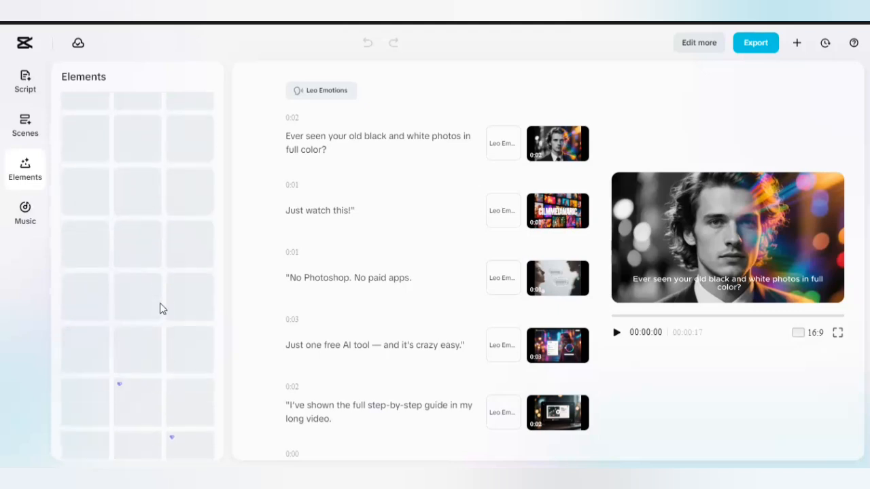
pyautogui.scroll(3, 161, 310)
pyautogui.scroll(2, 162, 309)
pyautogui.click(76, 291)
pyautogui.scroll(-1, 136, 295)
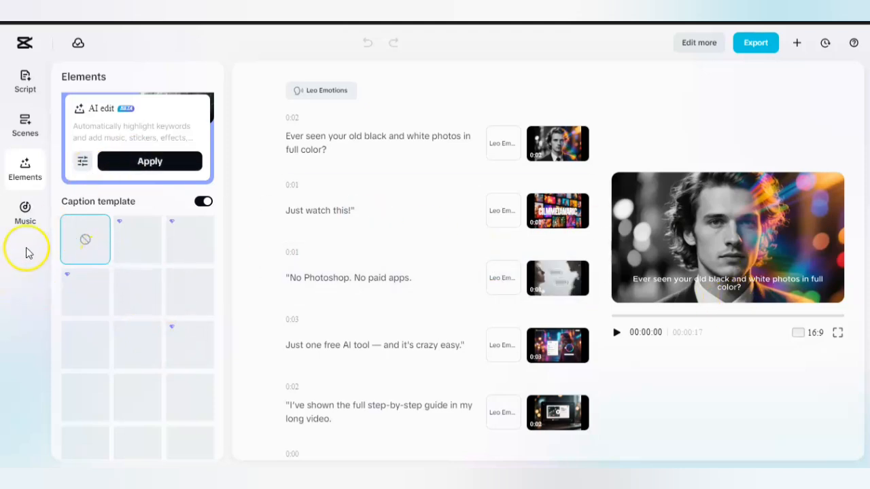
# Look through the music categories and recommended tracks, and glance back over the caption templates.
pyautogui.click(24, 215)
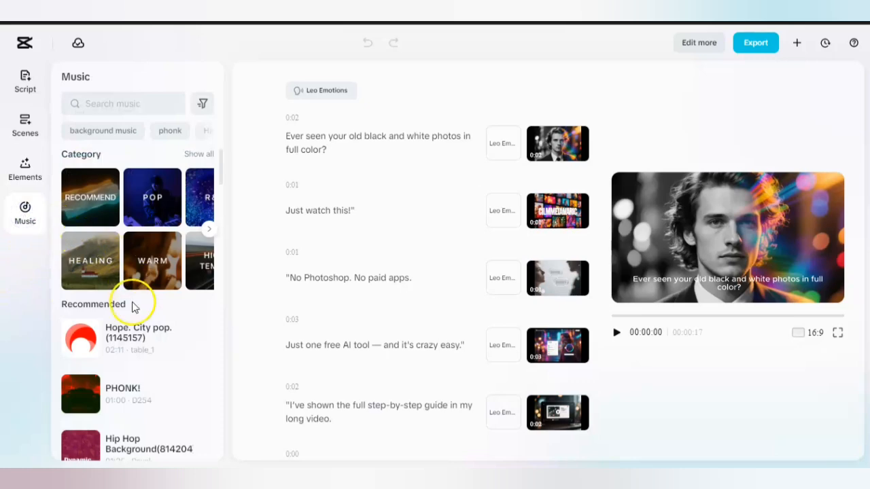
pyautogui.scroll(-5, 133, 307)
pyautogui.scroll(1, 170, 258)
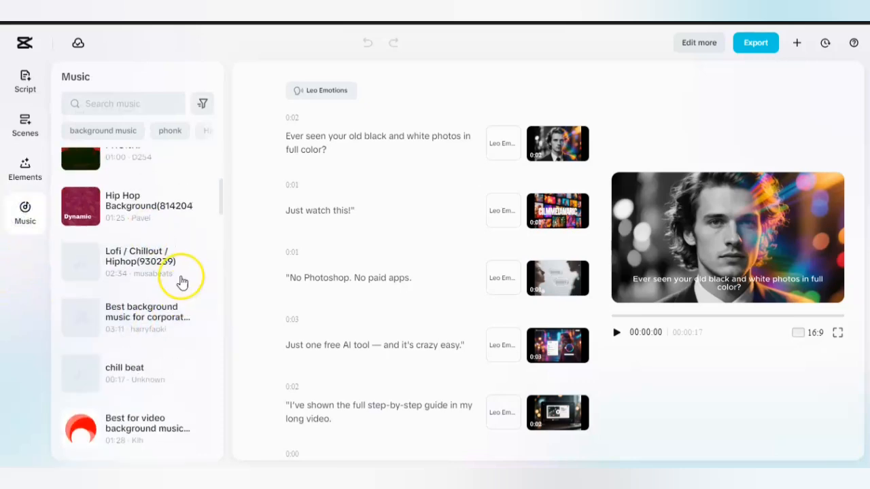
pyautogui.scroll(5, 183, 281)
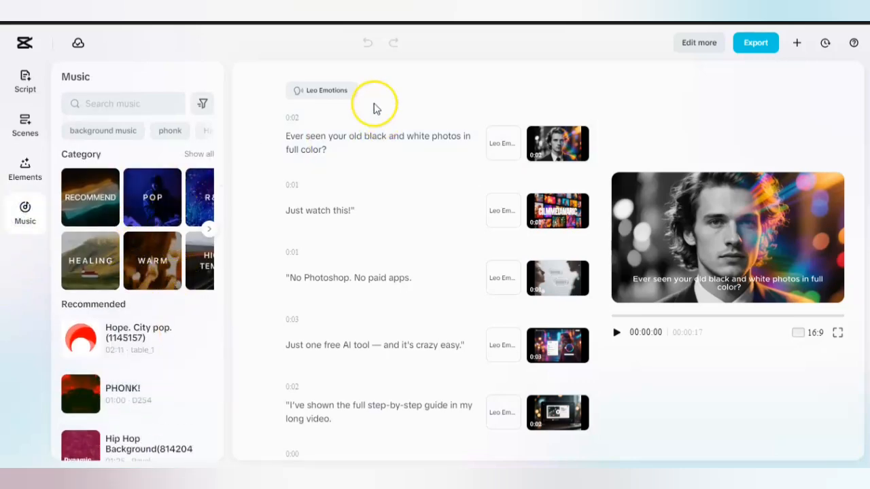
pyautogui.scroll(-5, 128, 405)
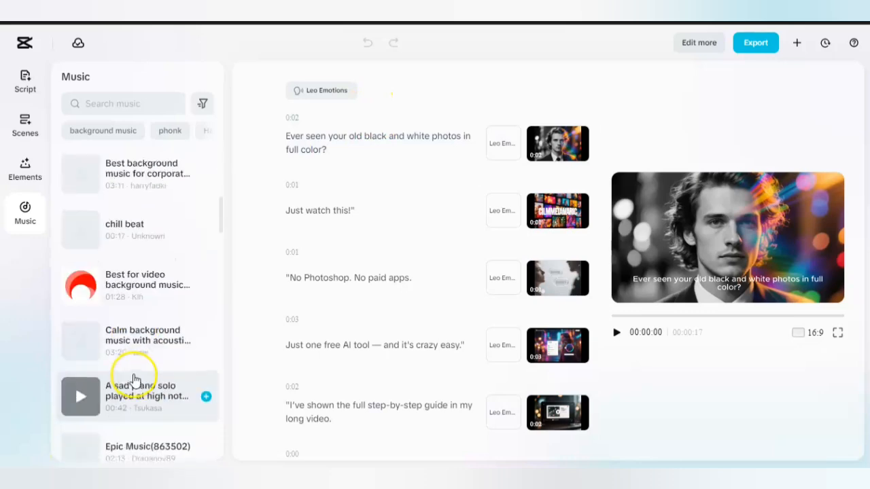
pyautogui.scroll(-2, 133, 374)
pyautogui.scroll(7, 134, 379)
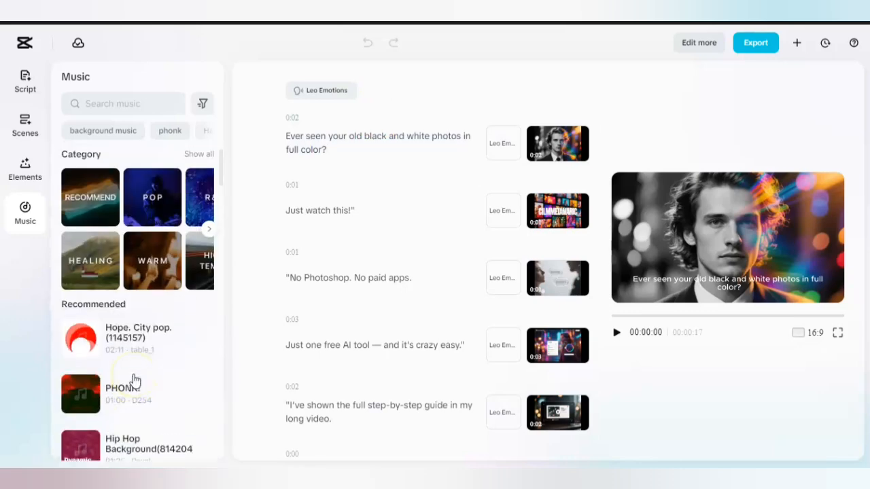
pyautogui.scroll(-5, 164, 333)
pyautogui.scroll(5, 165, 333)
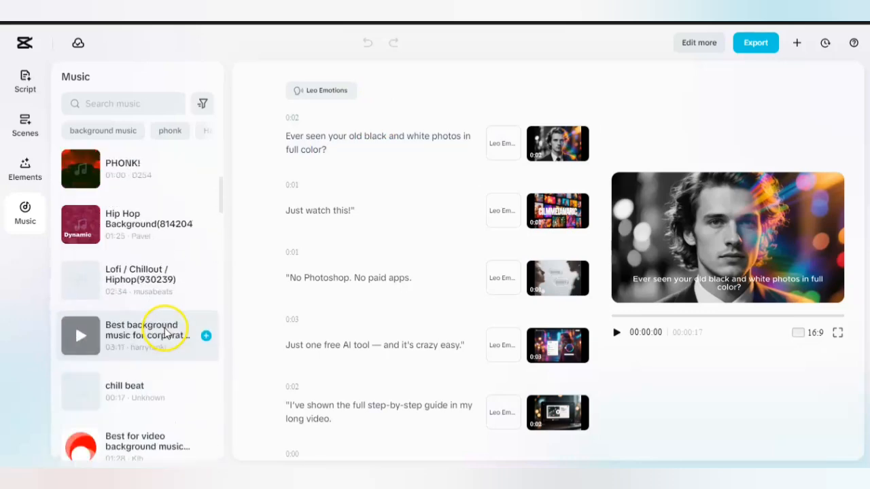
pyautogui.scroll(-3, 166, 332)
pyautogui.scroll(3, 165, 333)
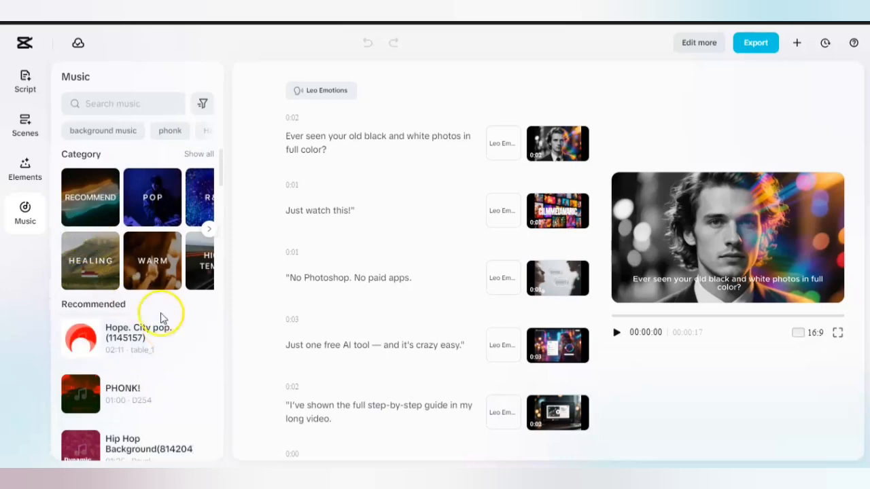
pyautogui.scroll(-3, 167, 340)
pyautogui.scroll(-3, 170, 358)
pyautogui.scroll(5, 170, 357)
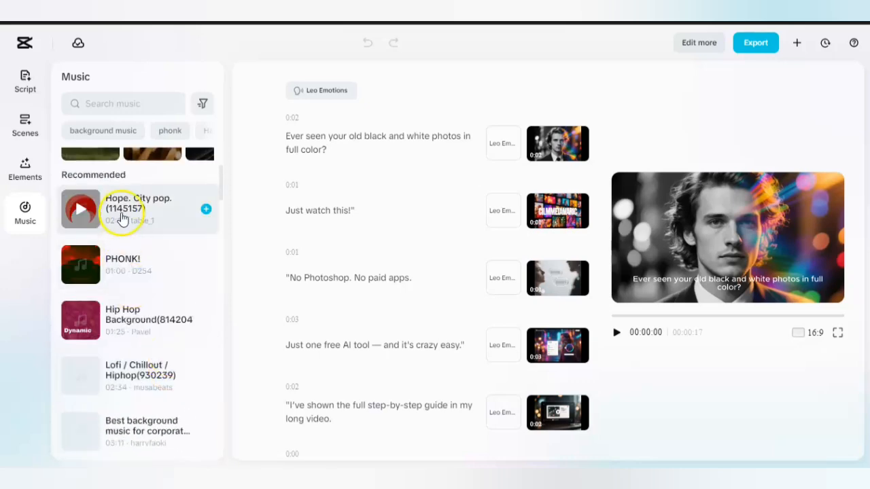
pyautogui.scroll(-3, 161, 332)
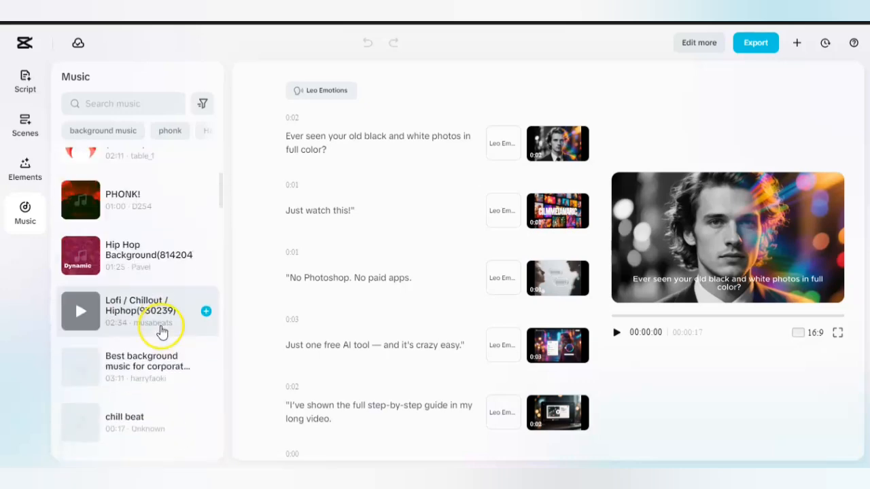
pyautogui.scroll(-2, 120, 317)
pyautogui.scroll(5, 126, 316)
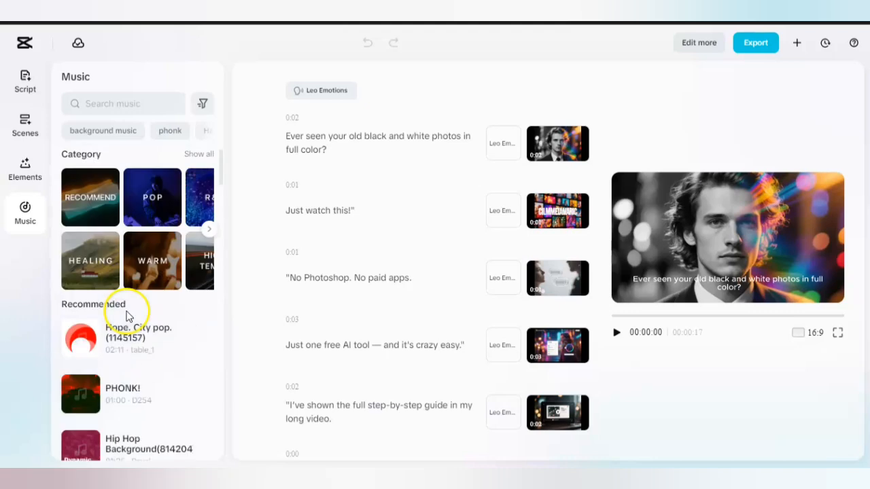
pyautogui.click(25, 177)
pyautogui.scroll(-3, 146, 303)
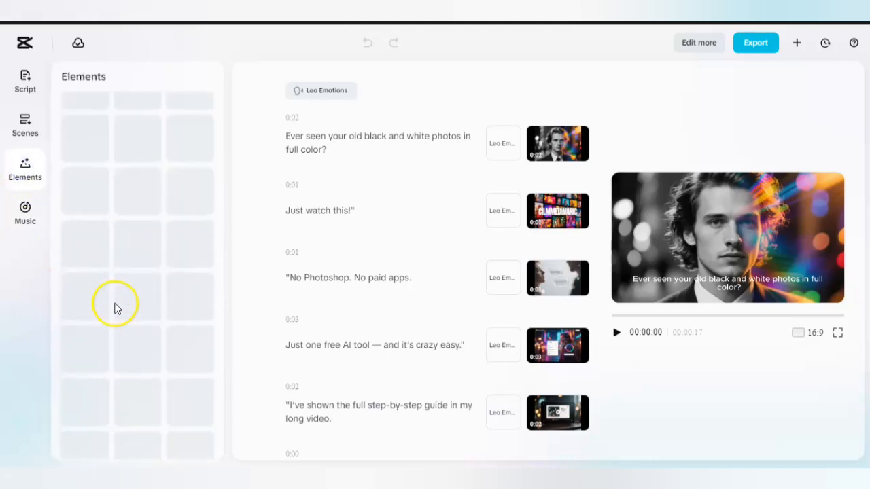
# Search the music library for "tutorial" and add the "Learning / Lecture / Tutorial" track by zomap to the video.
pyautogui.click(23, 214)
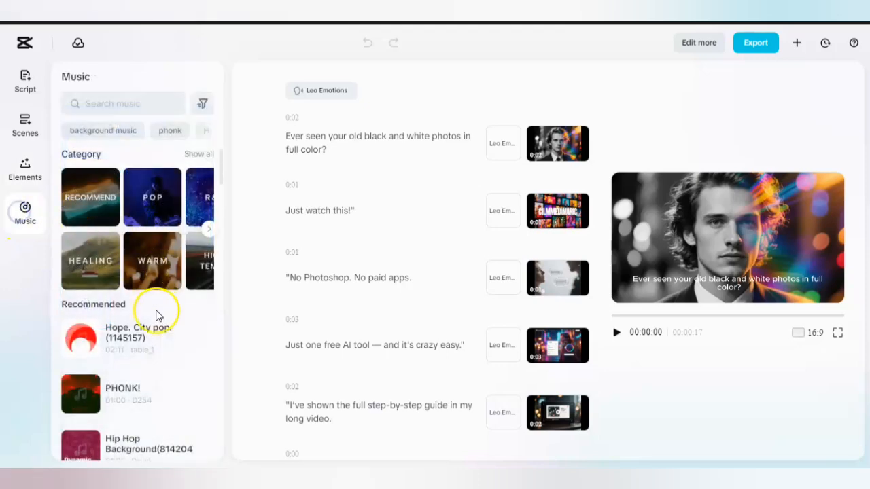
pyautogui.scroll(-8, 156, 313)
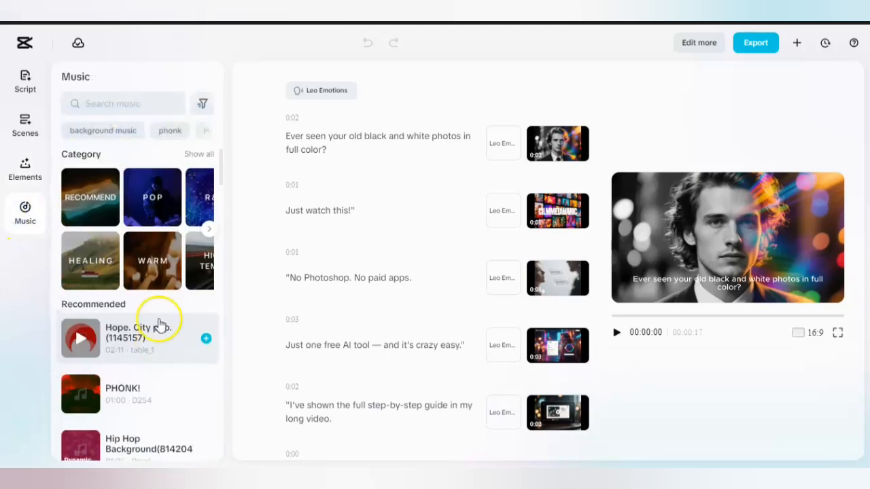
pyautogui.click(98, 99)
pyautogui.click(100, 101)
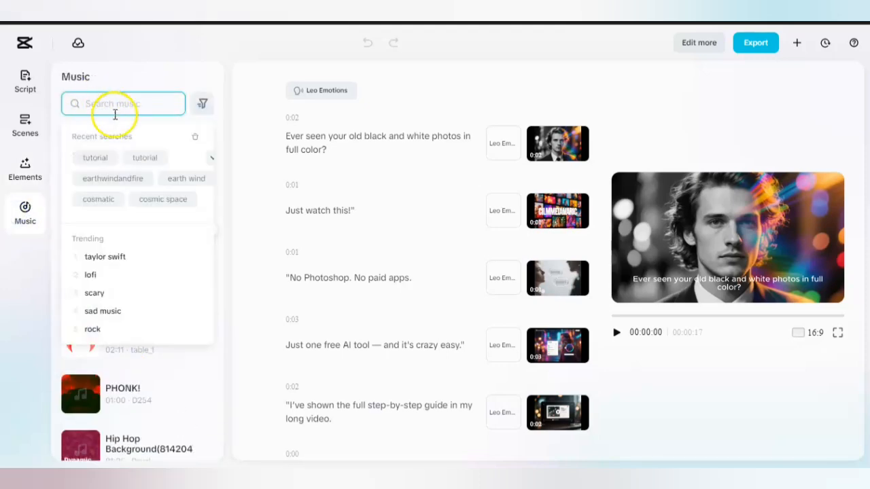
pyautogui.click(95, 158)
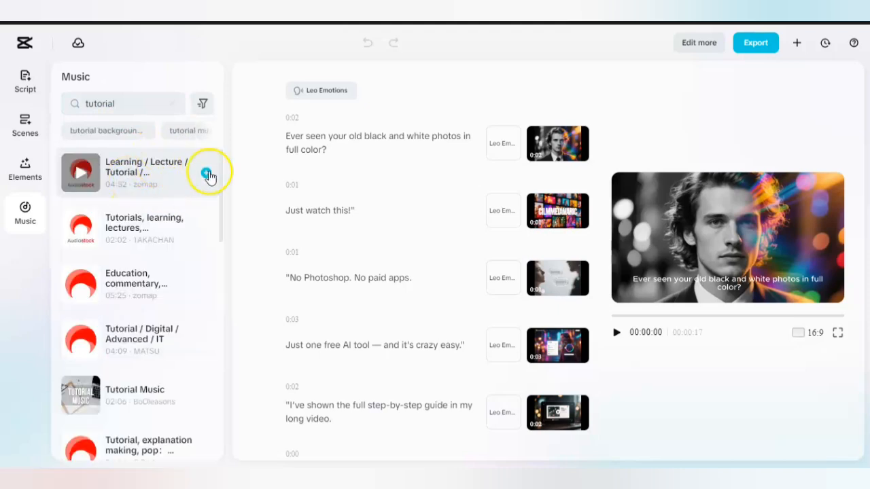
pyautogui.click(207, 173)
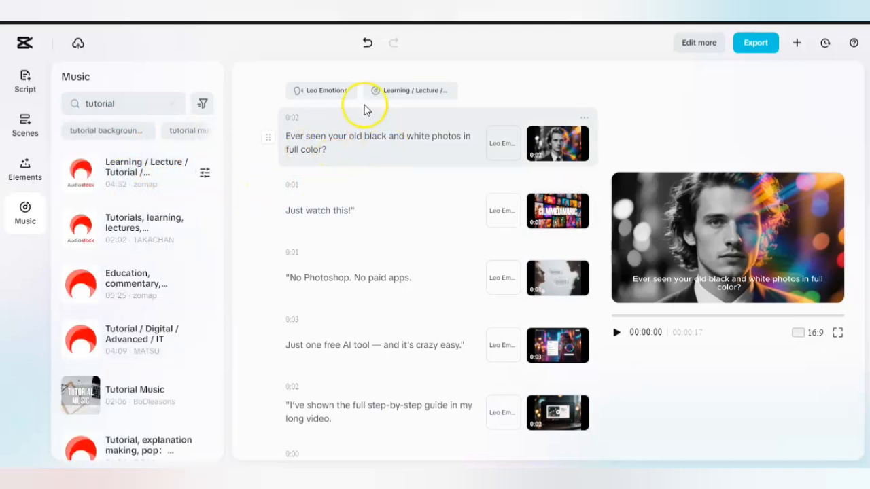
# Look over the AI edit option and the full range of caption templates in Elements.
pyautogui.click(25, 169)
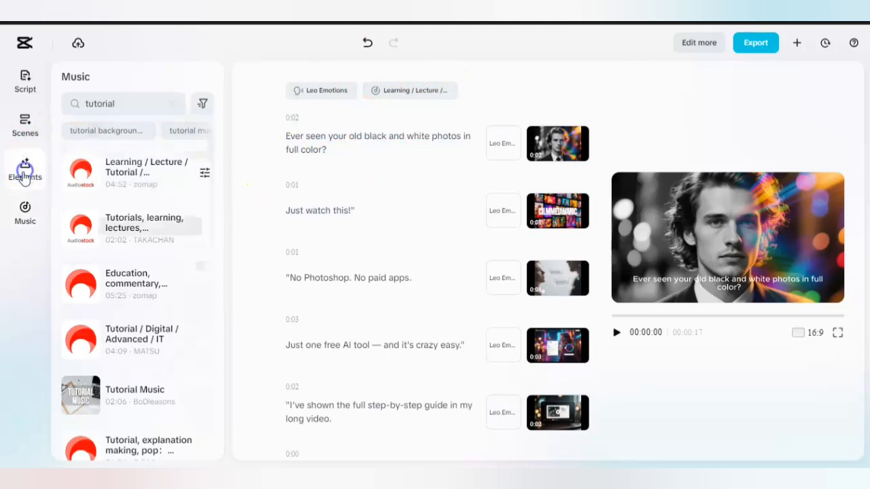
pyautogui.scroll(-3, 140, 313)
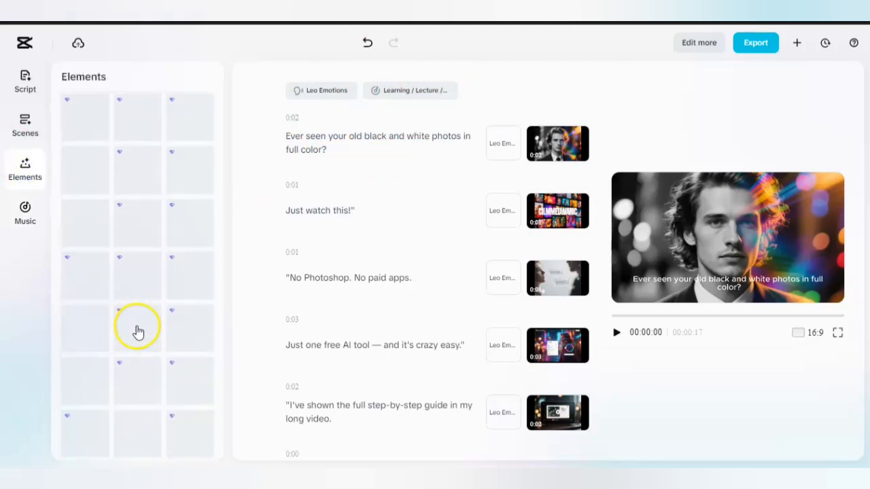
pyautogui.scroll(3, 136, 331)
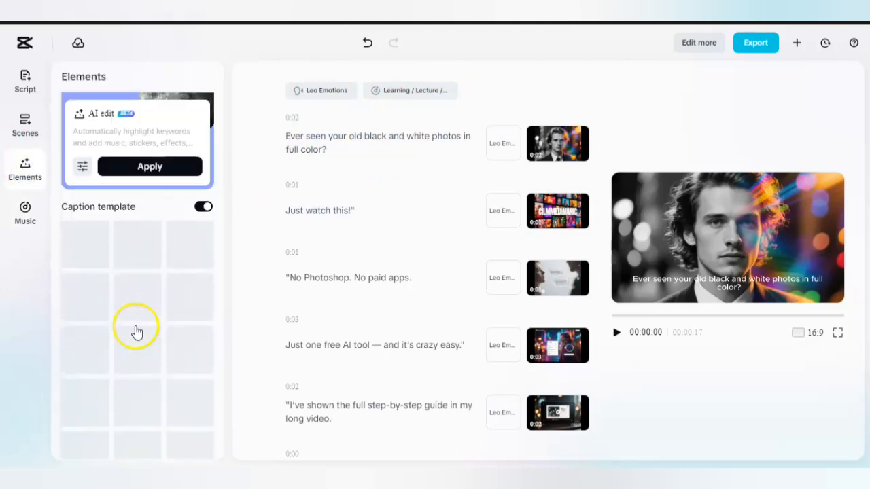
pyautogui.scroll(-3, 118, 331)
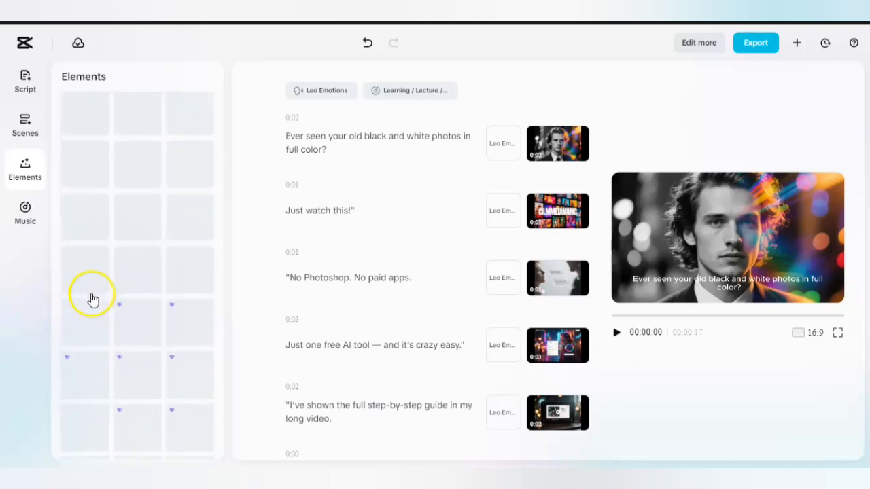
pyautogui.scroll(3, 89, 299)
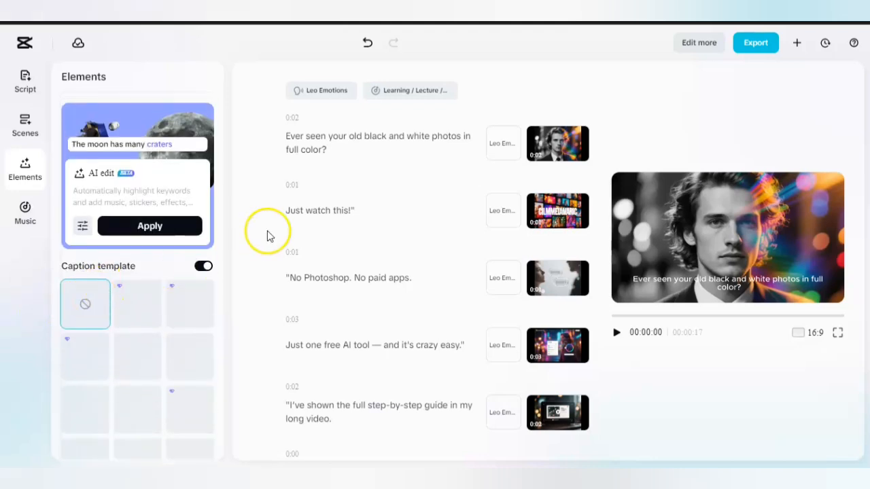
# Play the video preview to check the scenes, captions, voiceover and background music, and pause it.
pyautogui.click(24, 216)
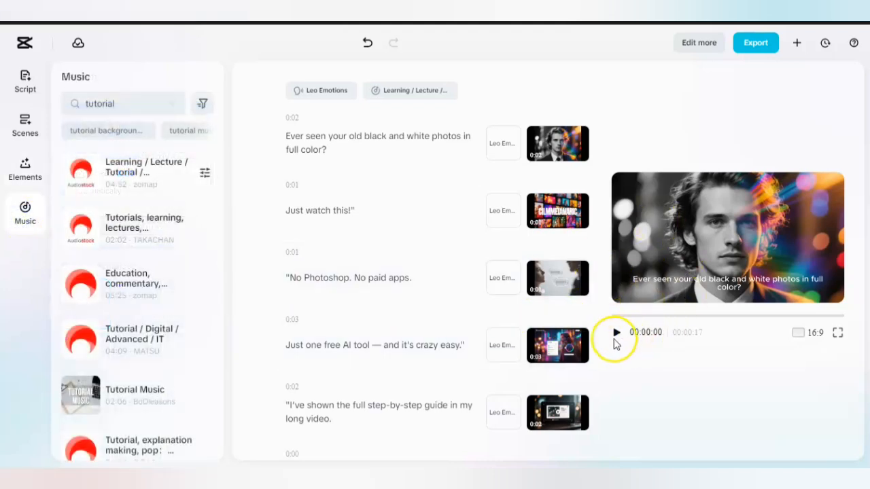
pyautogui.click(616, 333)
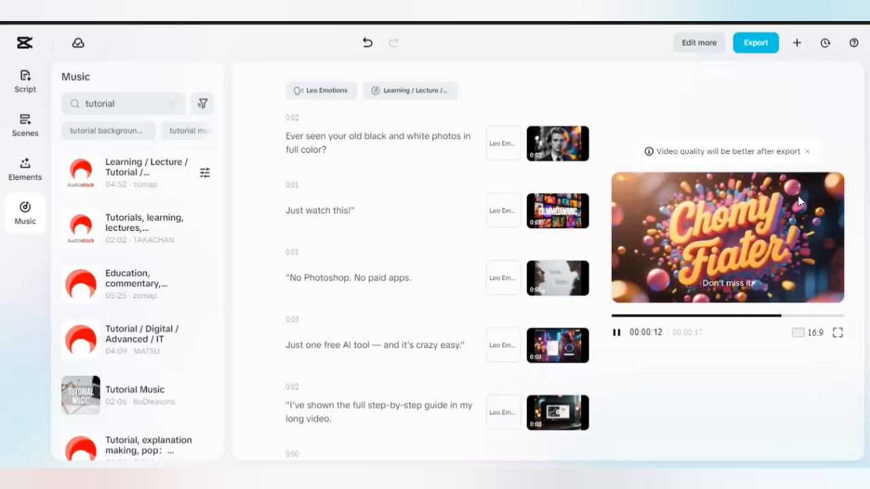
pyautogui.click(617, 334)
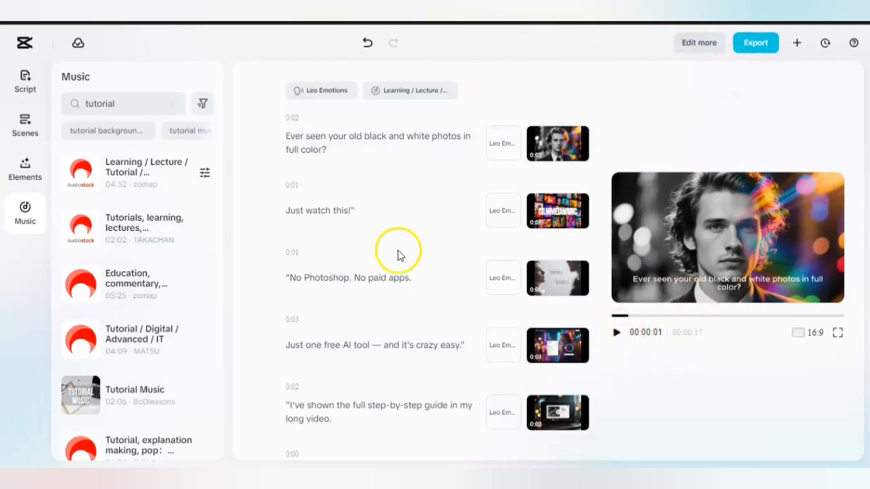
pyautogui.click(25, 173)
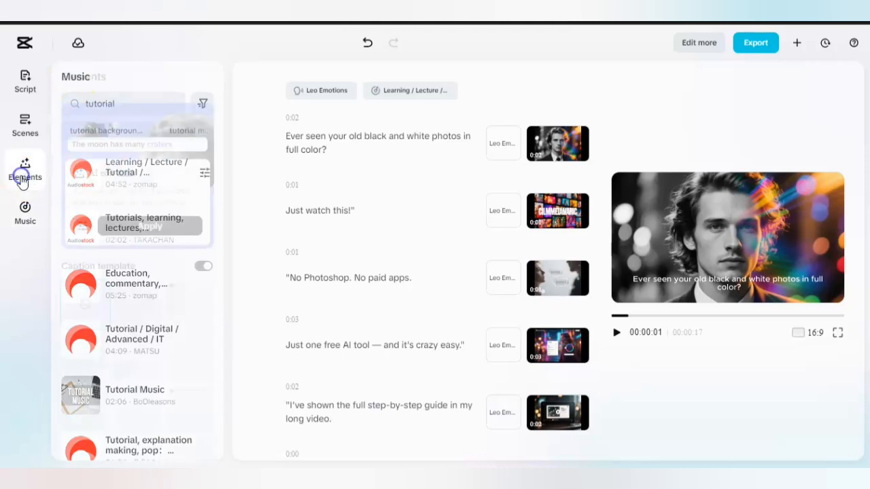
pyautogui.click(24, 227)
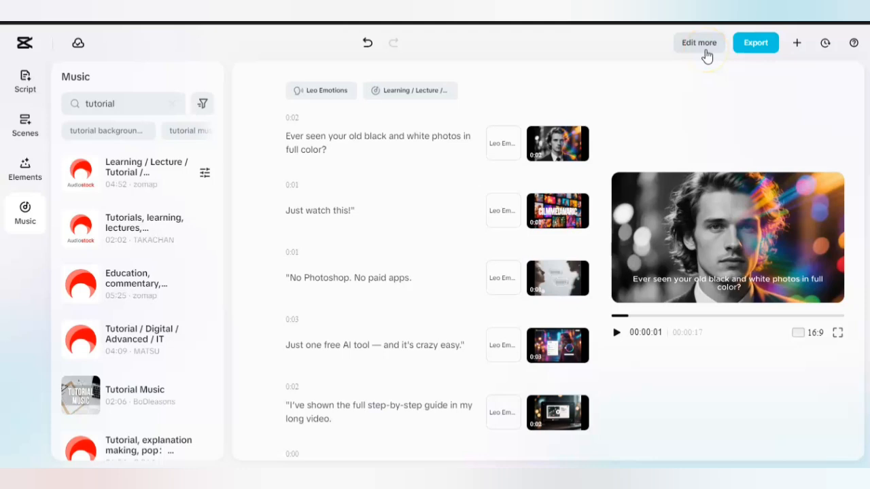
# Open the video's export settings and review the quality choices, keeping Recommended.
pyautogui.click(754, 51)
pyautogui.click(686, 144)
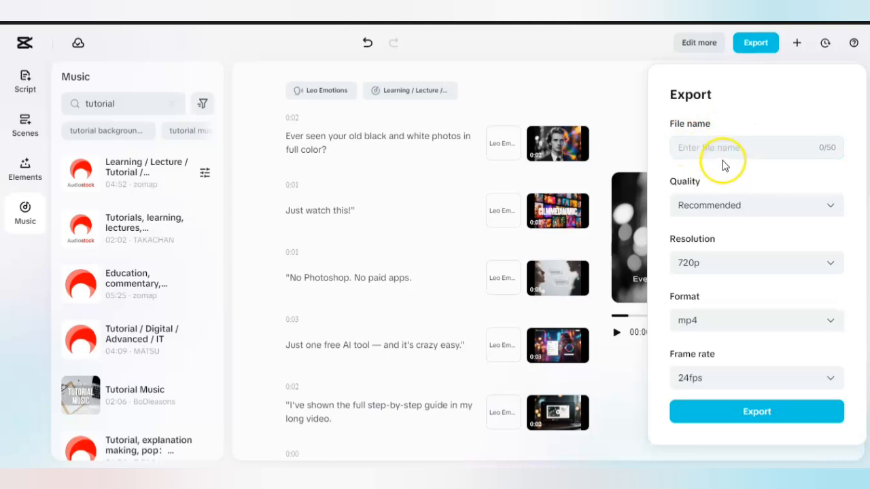
pyautogui.click(829, 215)
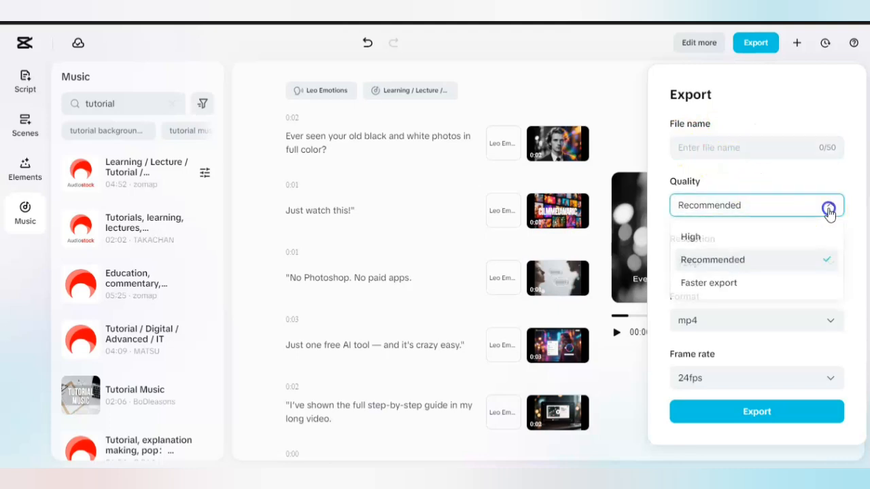
pyautogui.click(727, 209)
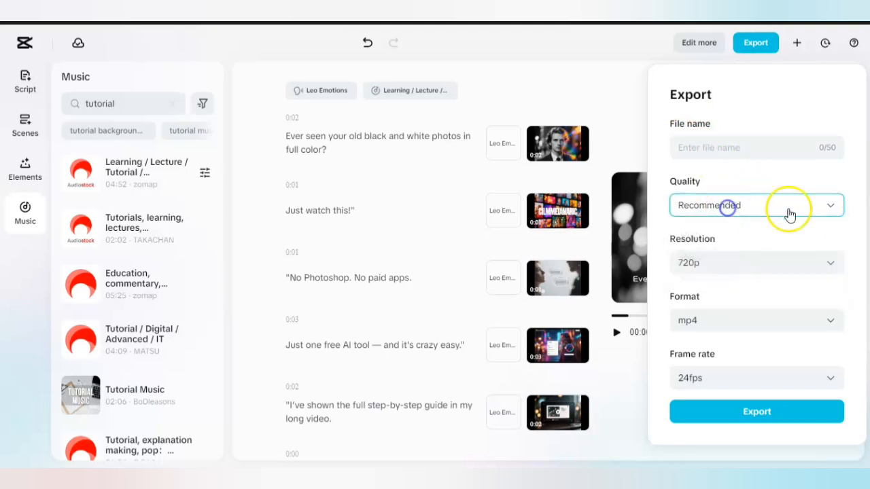
pyautogui.click(825, 208)
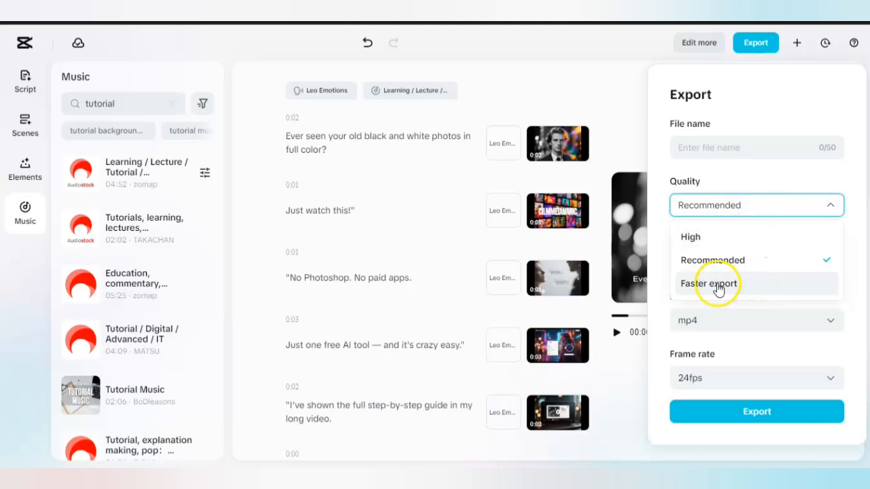
pyautogui.click(807, 209)
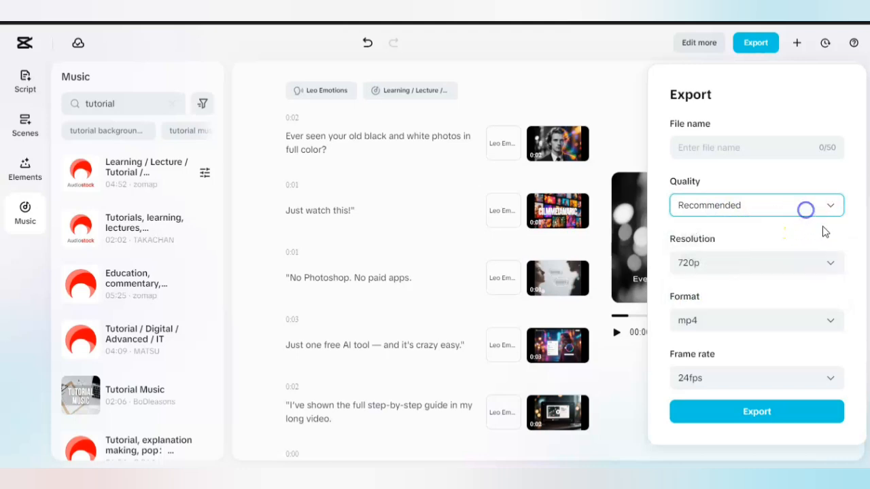
# Review the resolution, format and frame rate choices for the export, keeping 720p, mp4 and 24fps.
pyautogui.click(831, 266)
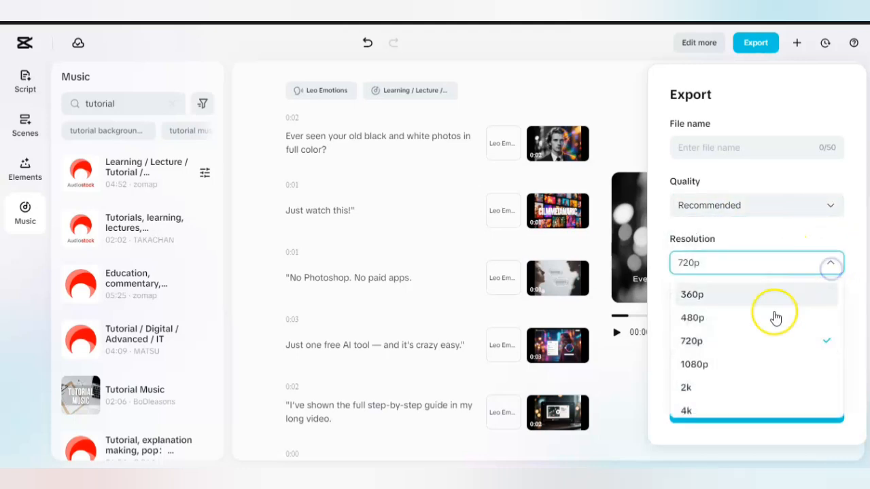
pyautogui.click(730, 346)
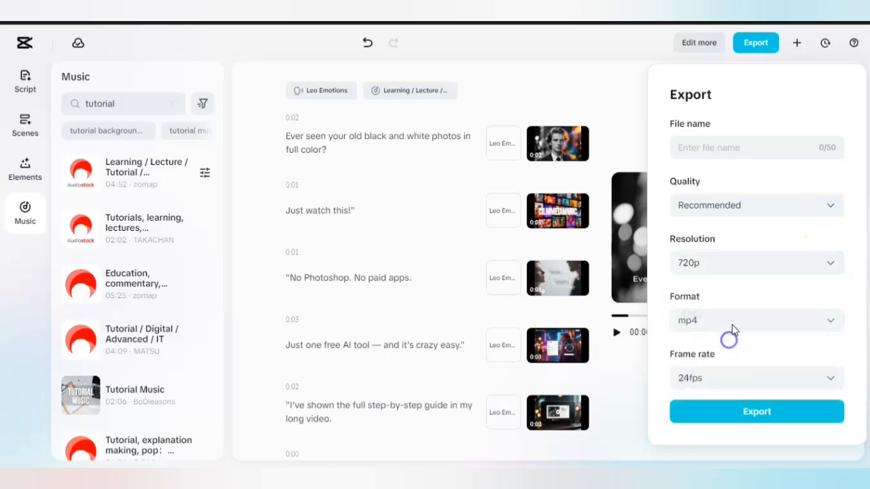
pyautogui.click(807, 325)
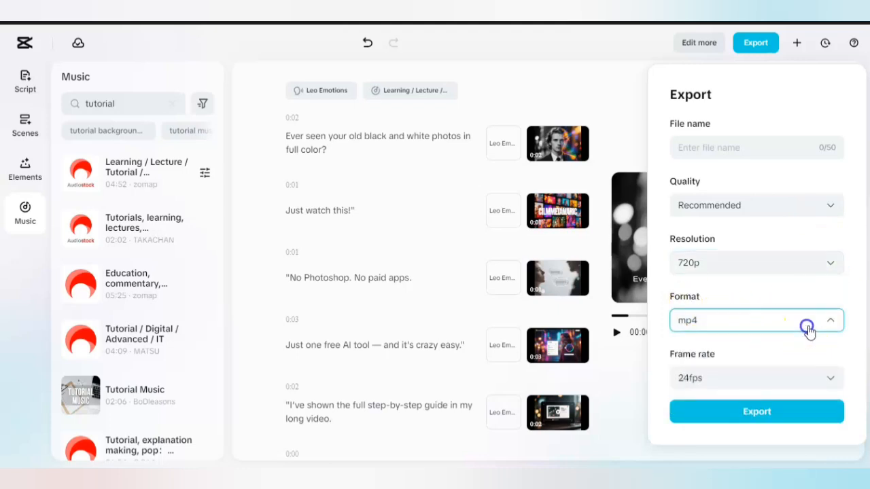
pyautogui.click(762, 317)
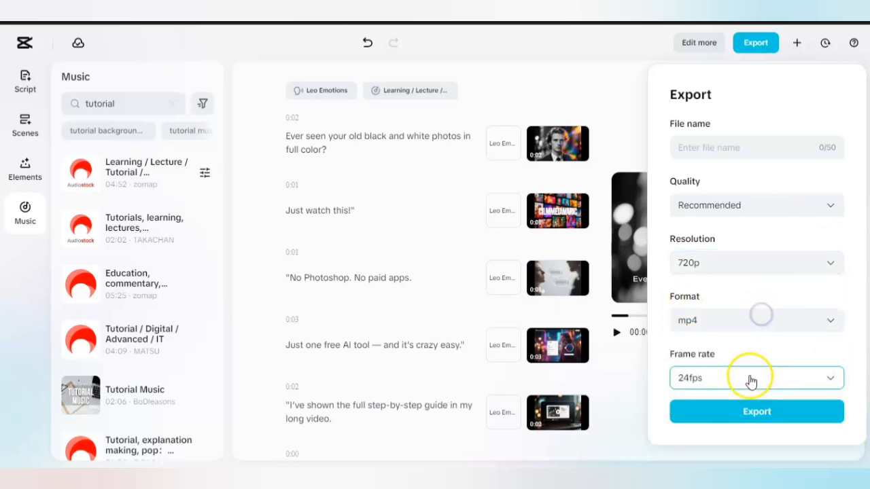
pyautogui.click(823, 382)
pyautogui.click(819, 381)
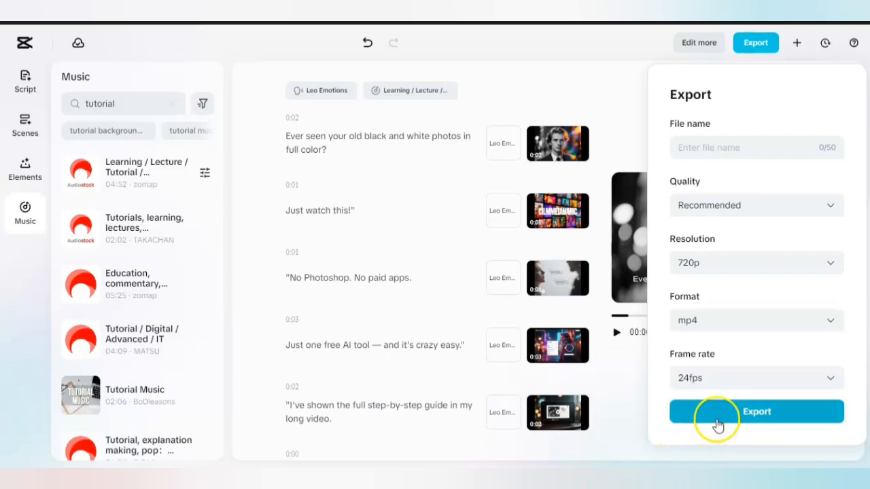
# Export the video, save it to the device, and show the downloaded file in its folder.
pyautogui.click(716, 416)
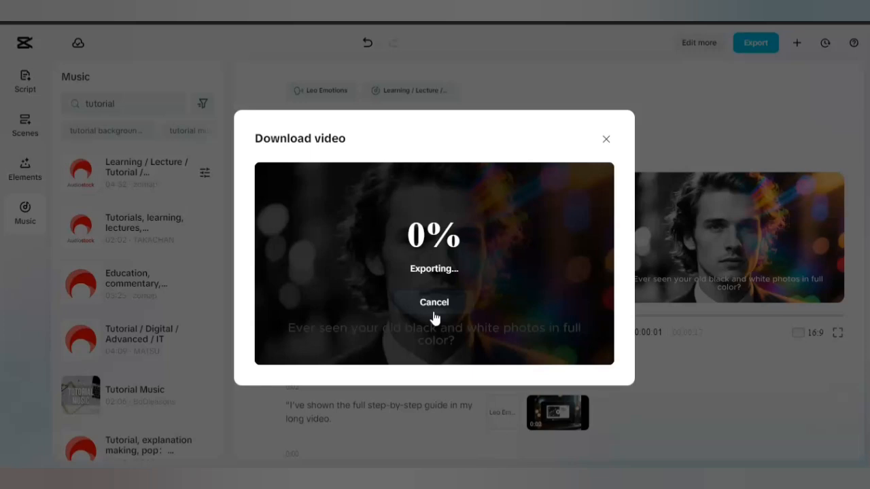
pyautogui.click(435, 289)
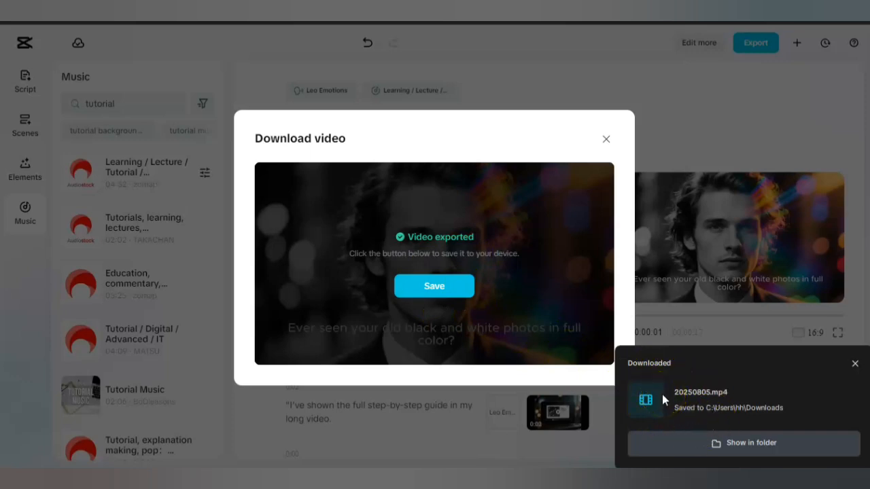
pyautogui.click(700, 444)
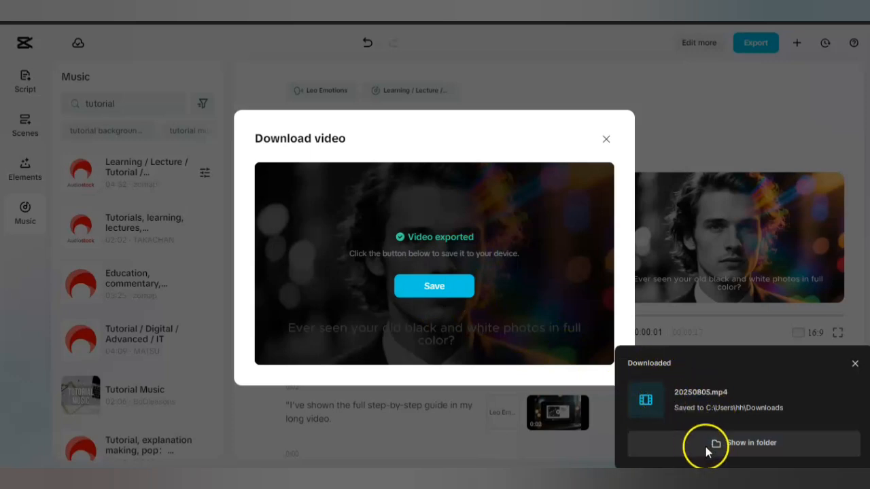